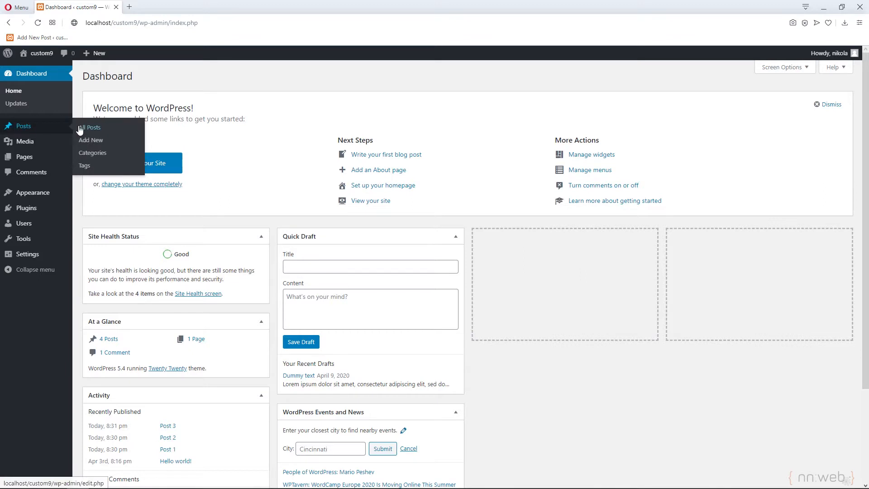
- Open the draft post "Dummy text" from the full posts list for editing
left_click(37, 127)
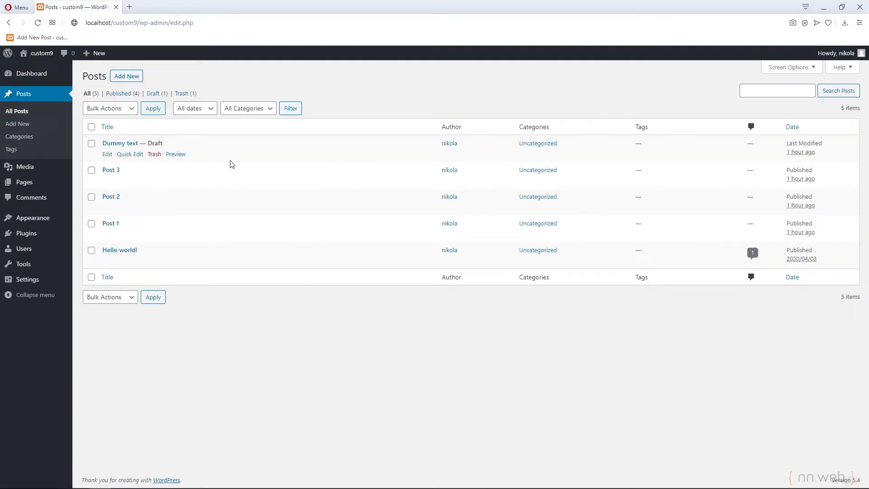
left_click(107, 154)
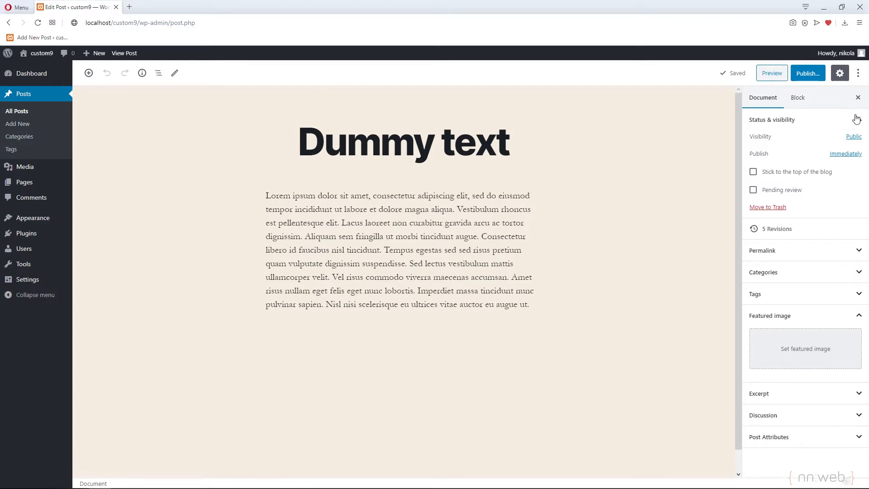
- Switch the editor to fullscreen mode, and hide and restore the settings sidebar
left_click(858, 73)
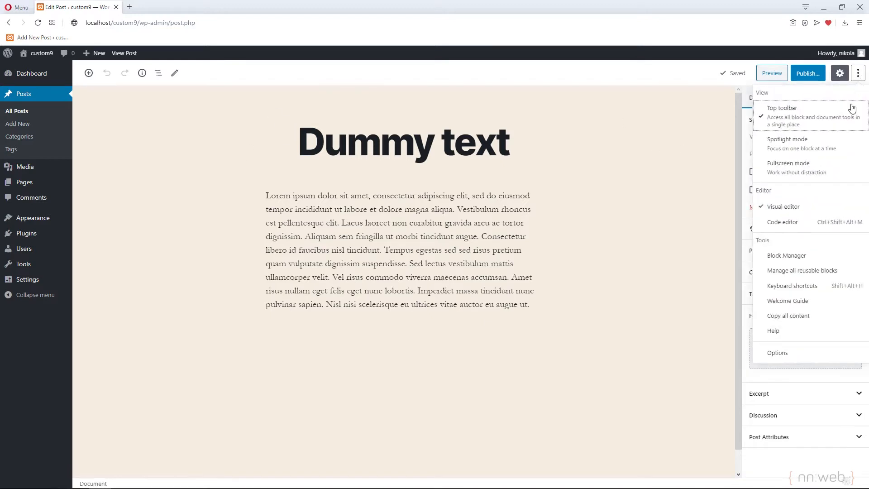
left_click(820, 165)
left_click(840, 59)
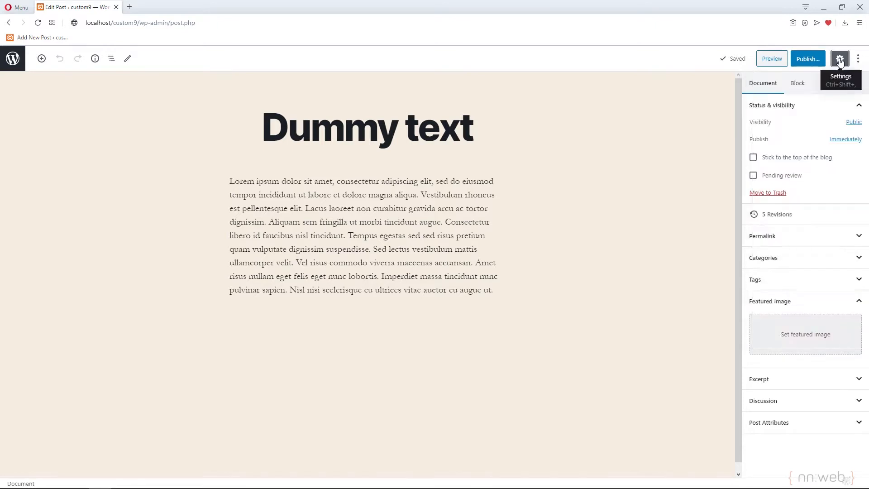
left_click(840, 59)
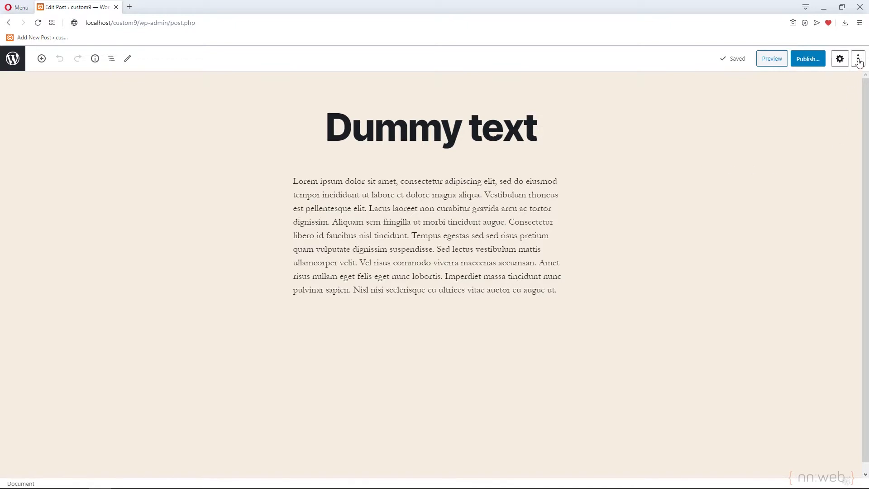
left_click(840, 58)
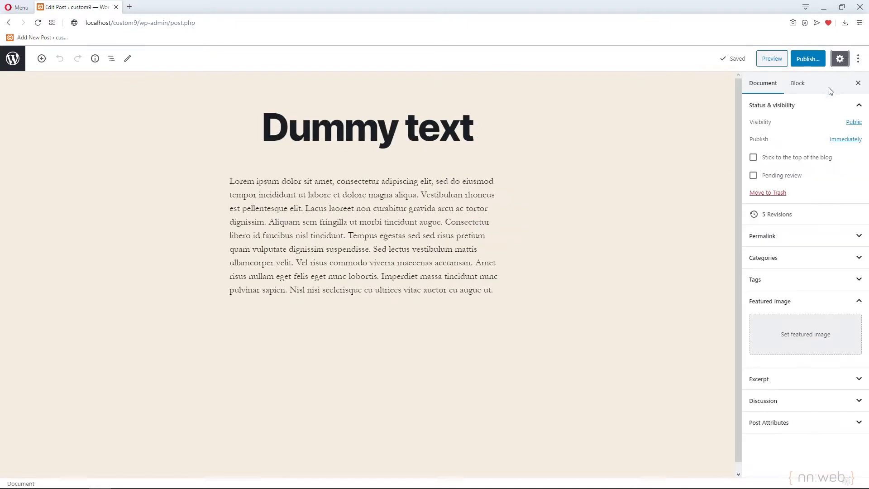
- Turn off fullscreen mode to bring back the admin menu around the editor
left_click(858, 58)
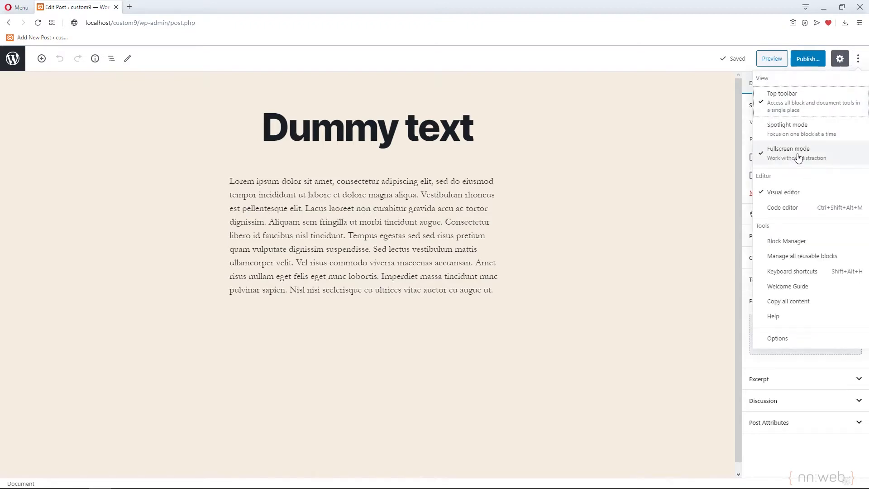
left_click(798, 160)
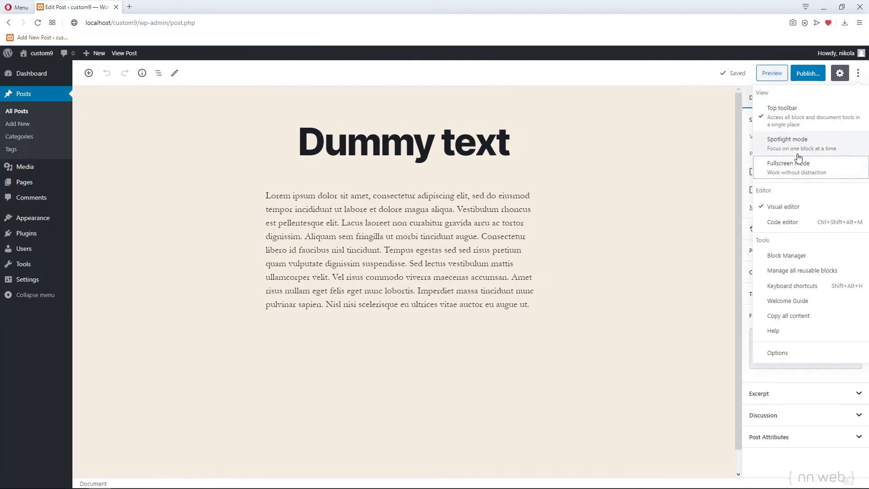
left_click(681, 148)
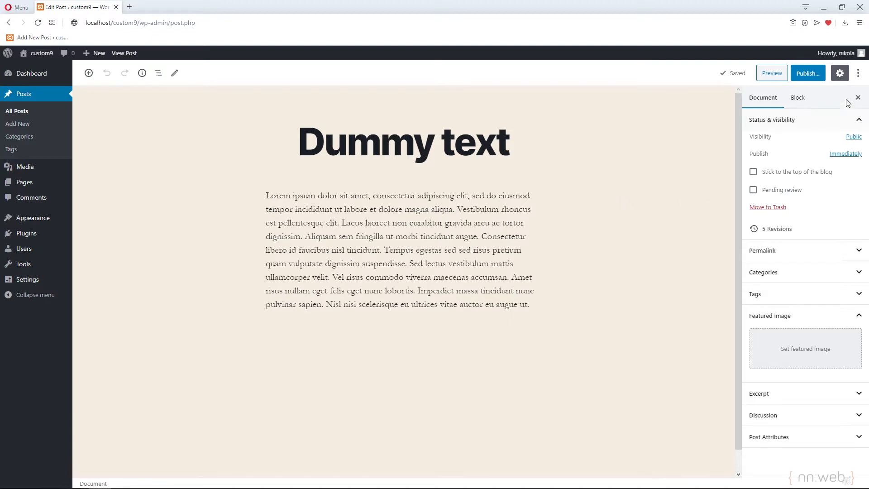
- Go through all pages of the block editor's Welcome Guide and close it
left_click(859, 73)
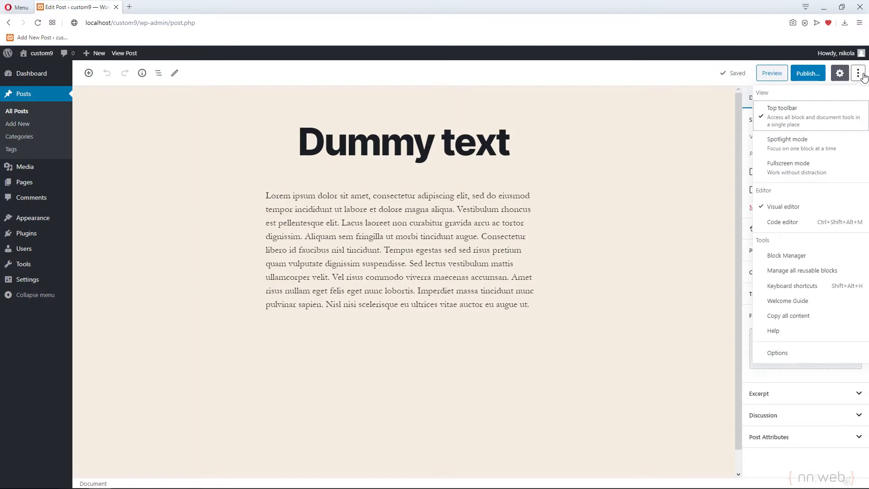
left_click(808, 301)
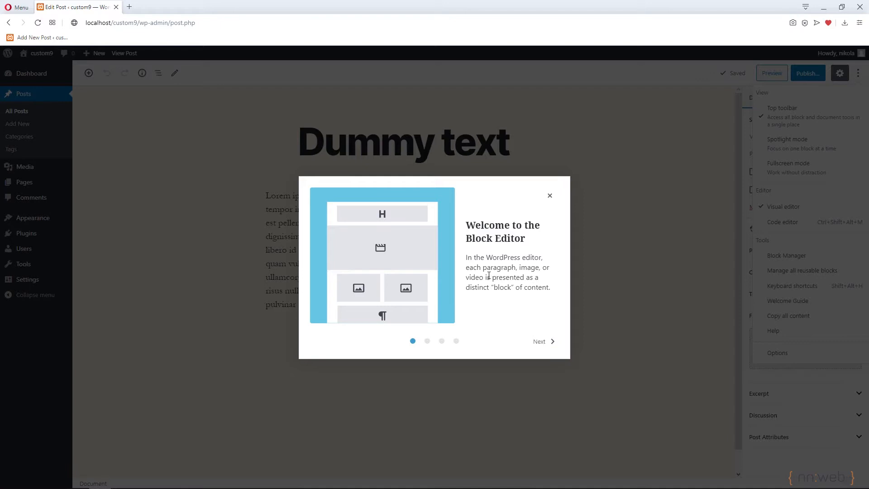
left_click(542, 346)
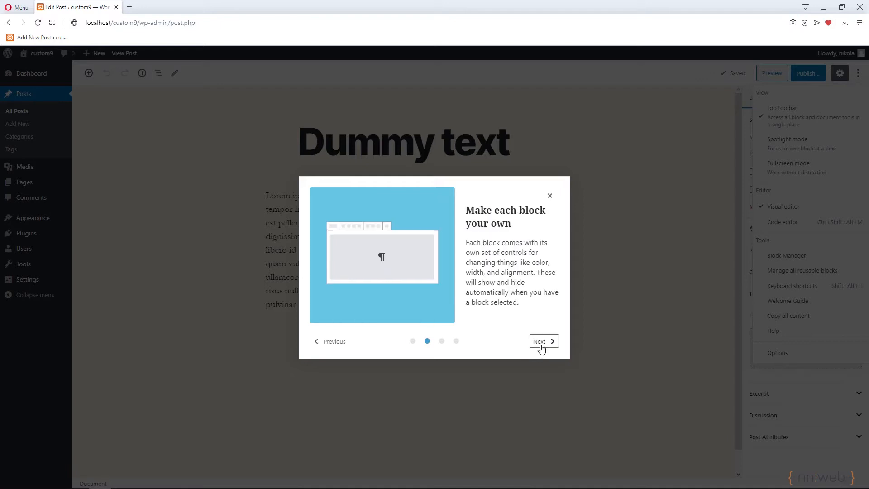
left_click(542, 347)
left_click(542, 347)
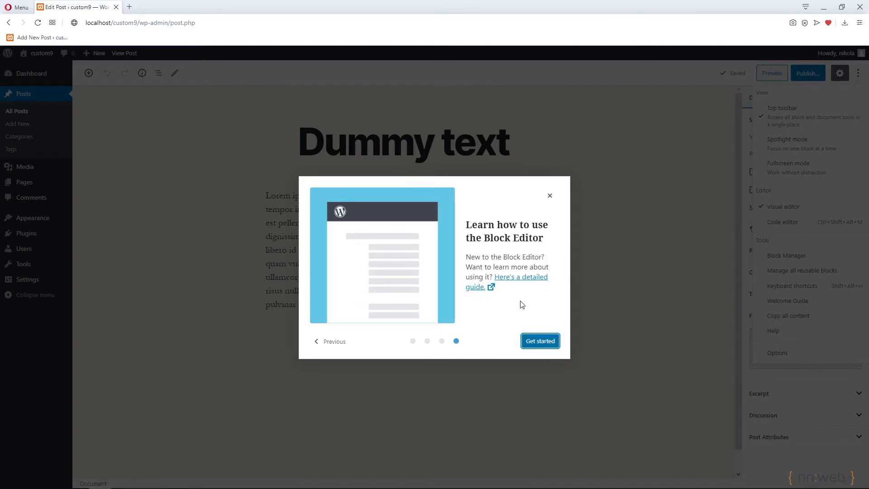
left_click(530, 342)
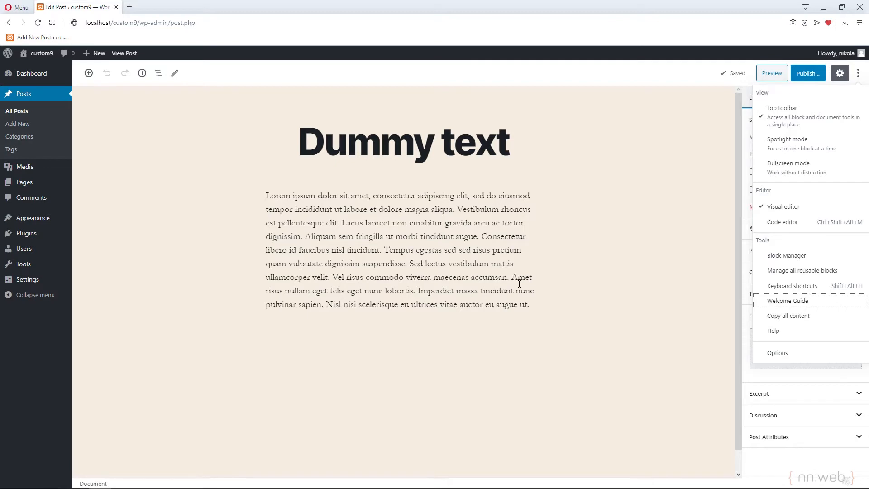
- Insert a Social Icons block on a new line below the lorem ipsum paragraph
left_click(533, 300)
key("Return")
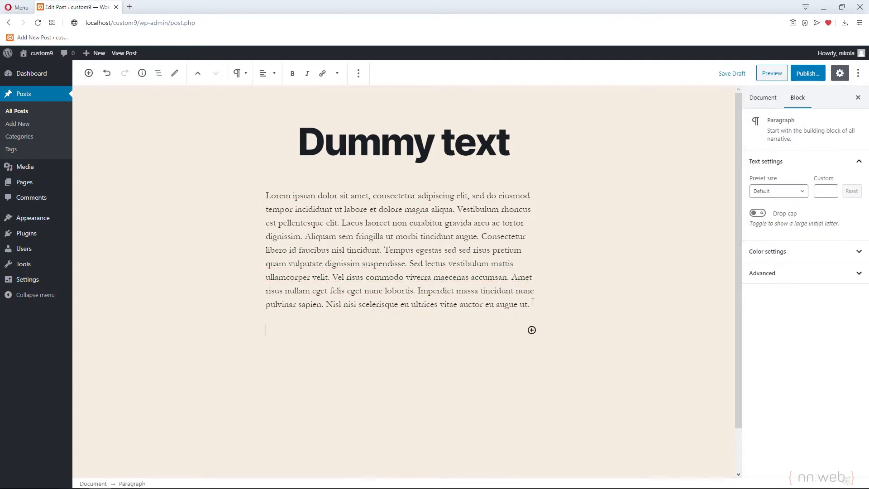
left_click(532, 331)
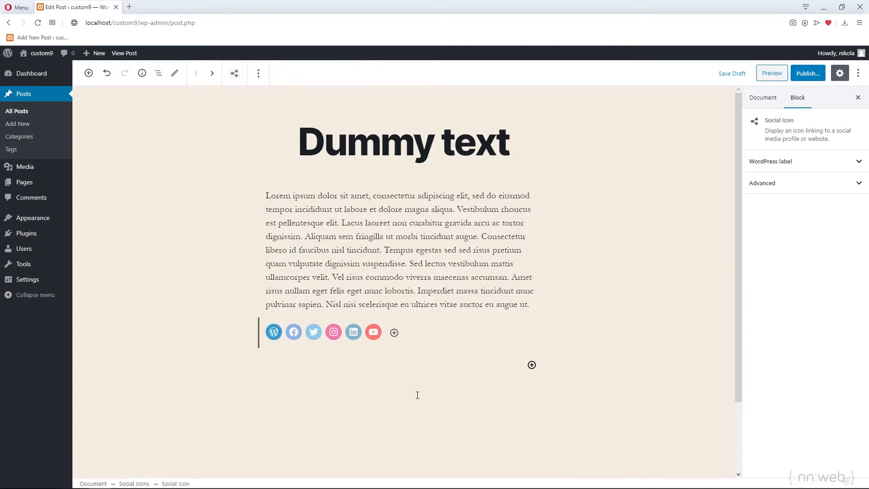
left_click(387, 405)
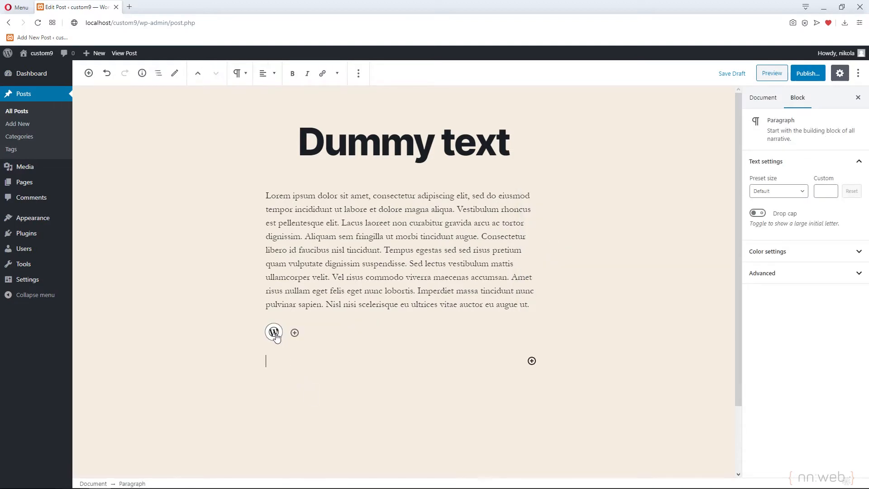
- Set the Facebook icon's link in the Social Icons block to facebook.com
left_click(294, 334)
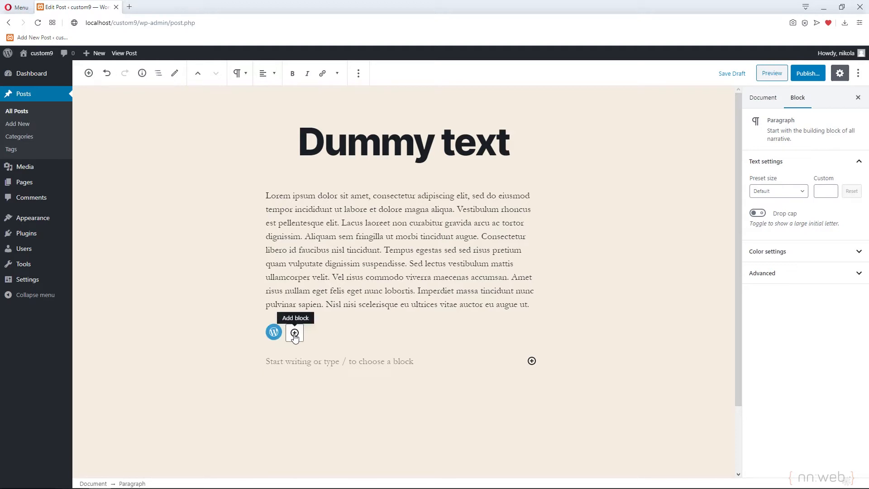
left_click(274, 334)
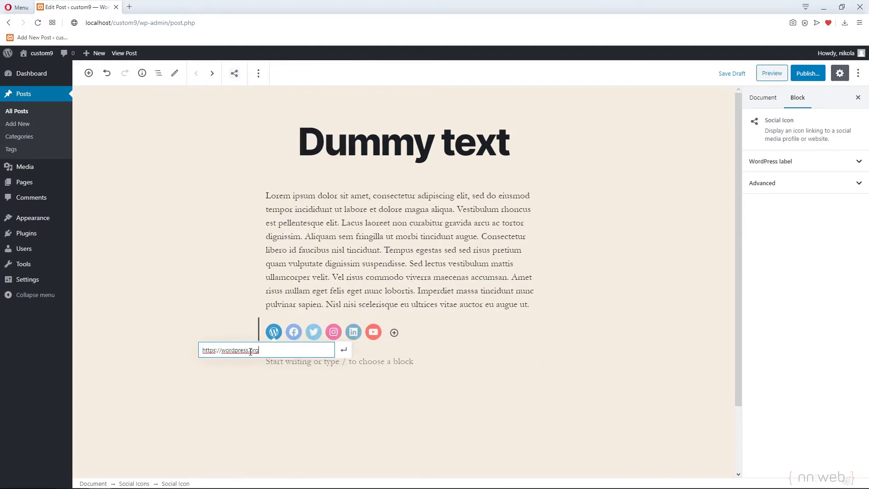
left_click(294, 333)
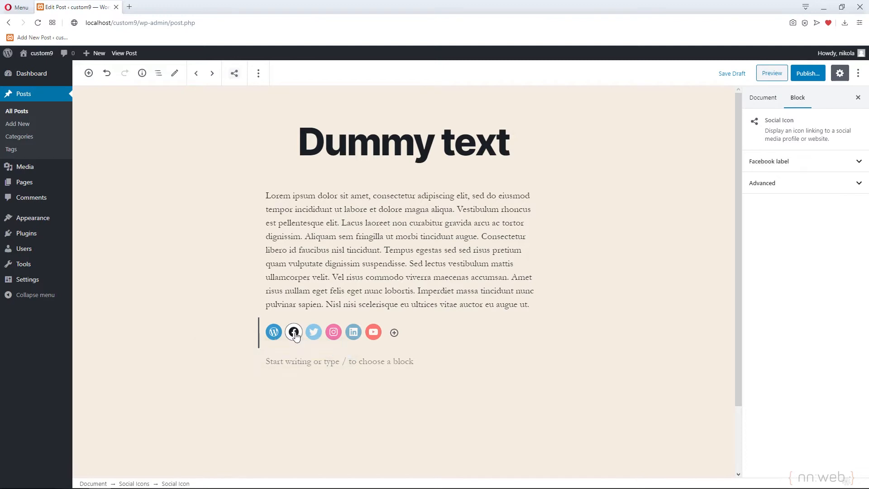
type("f")
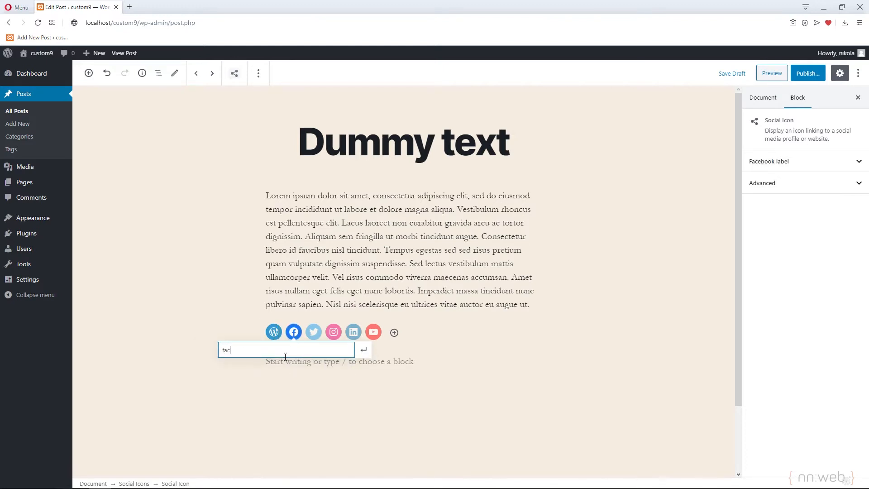
type("acebook.com")
left_click(291, 403)
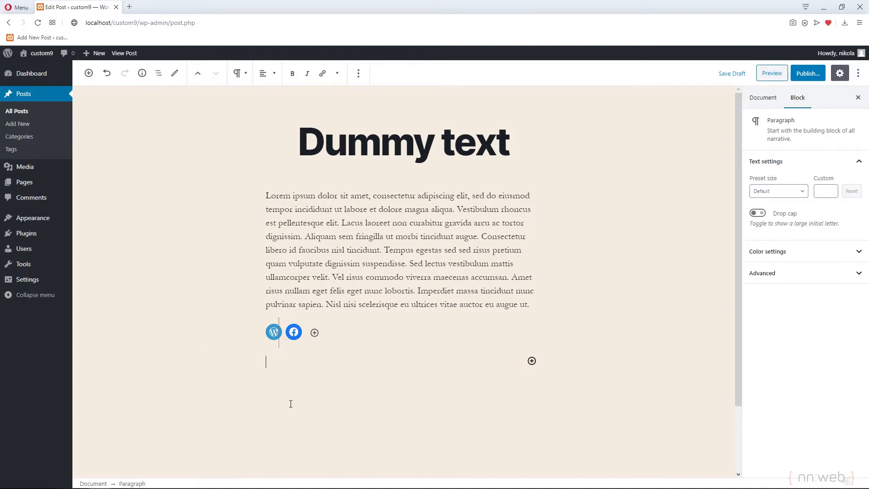
- Browse the services available for adding another icon to the Social Icons block, without inserting one
left_click(314, 332)
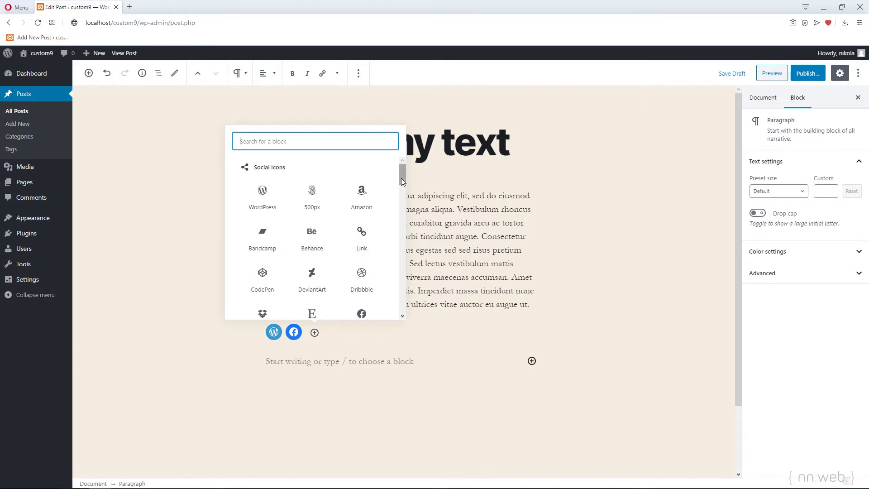
left_click_drag(402, 177, 394, 253)
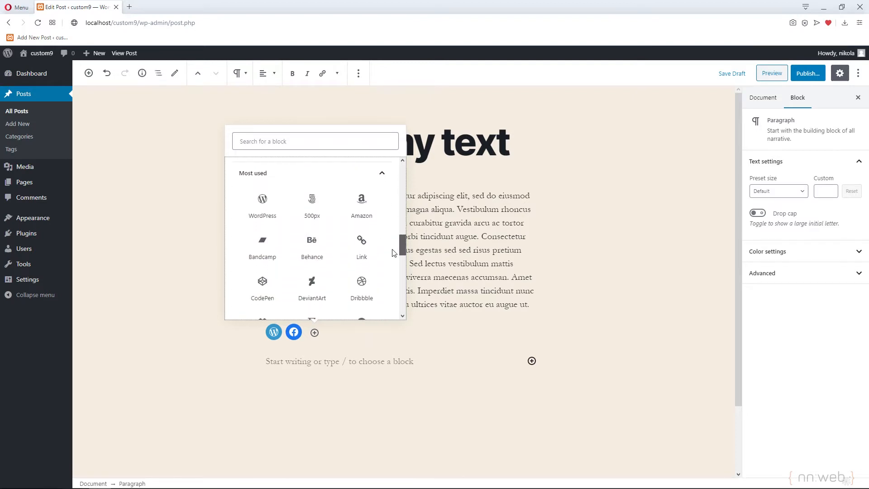
left_click(382, 174)
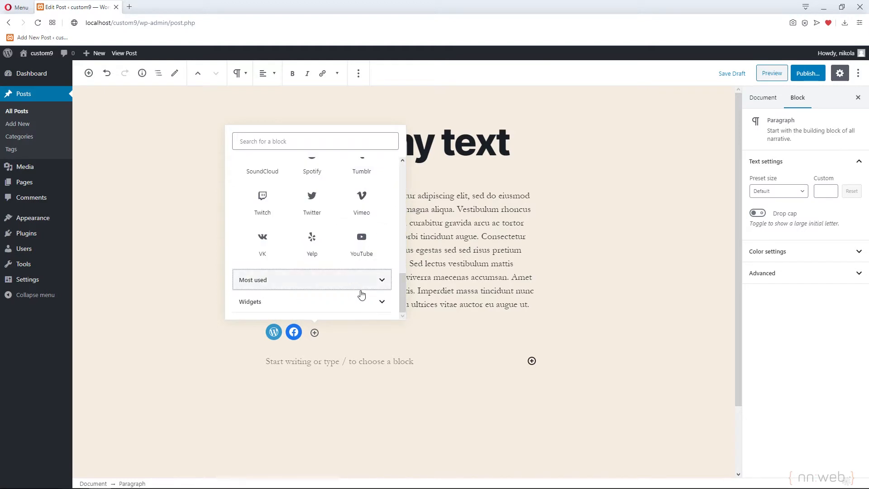
scroll(362, 292, "up", 10)
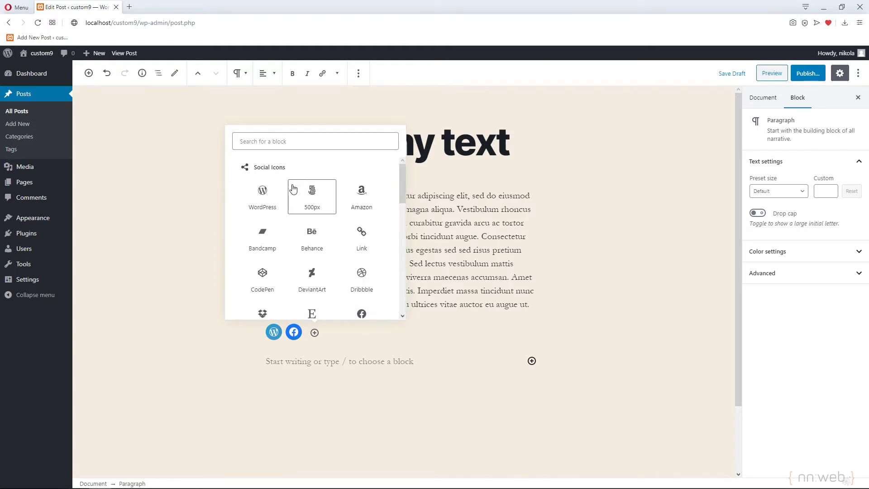
left_click(441, 388)
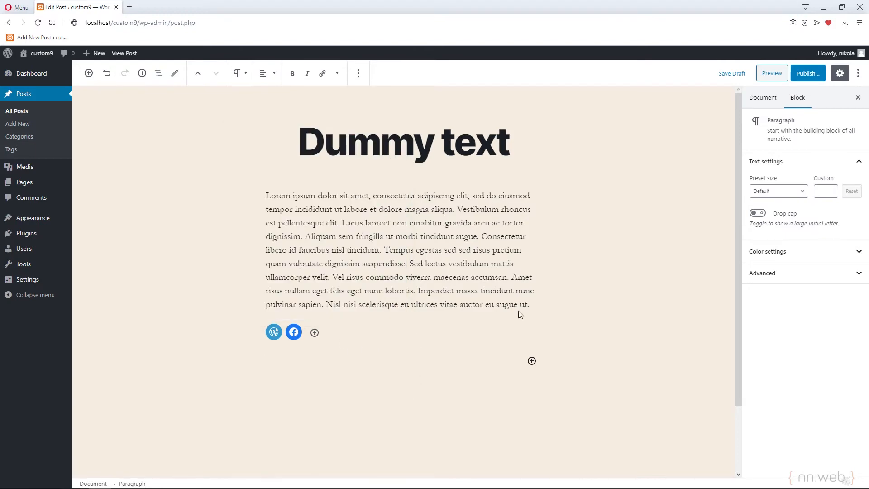
- Preview the post to examine the social icons below the text, and return to the editor
left_click(772, 73)
scroll(329, 166, "down", 4)
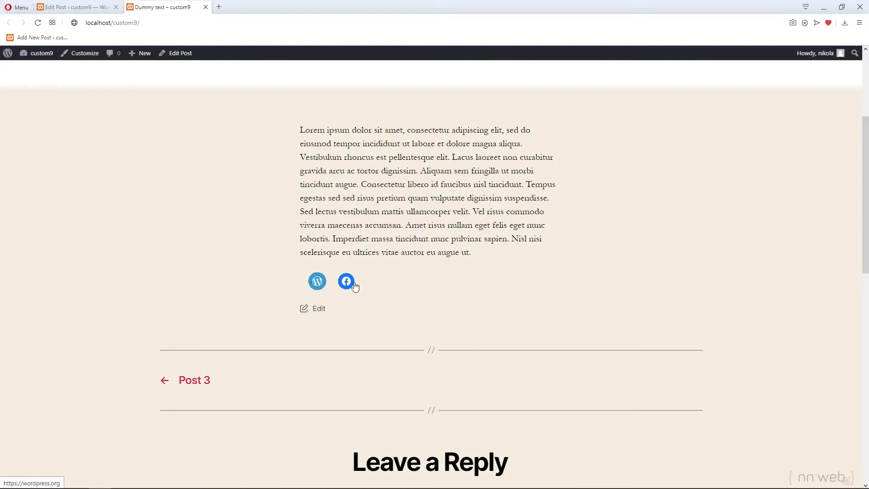
key("ctrl+w")
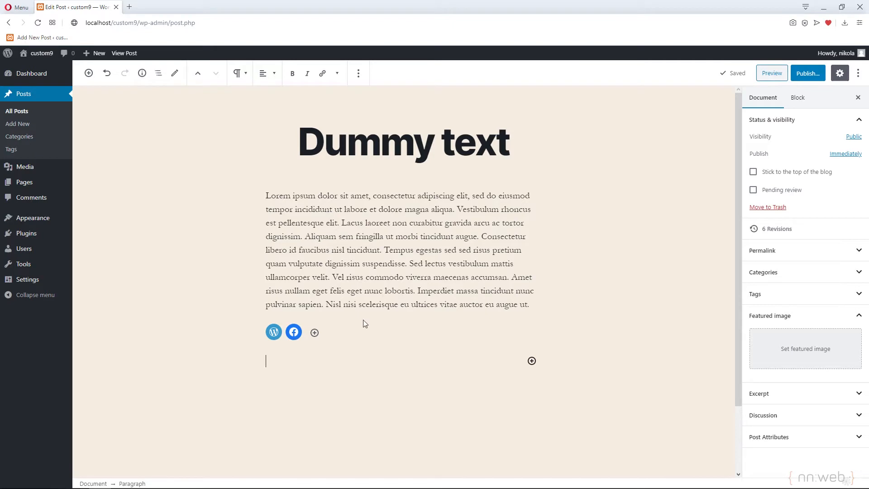
- Insert a Buttons block below the social icons and label its first button "ABOUT US"
left_click(532, 361)
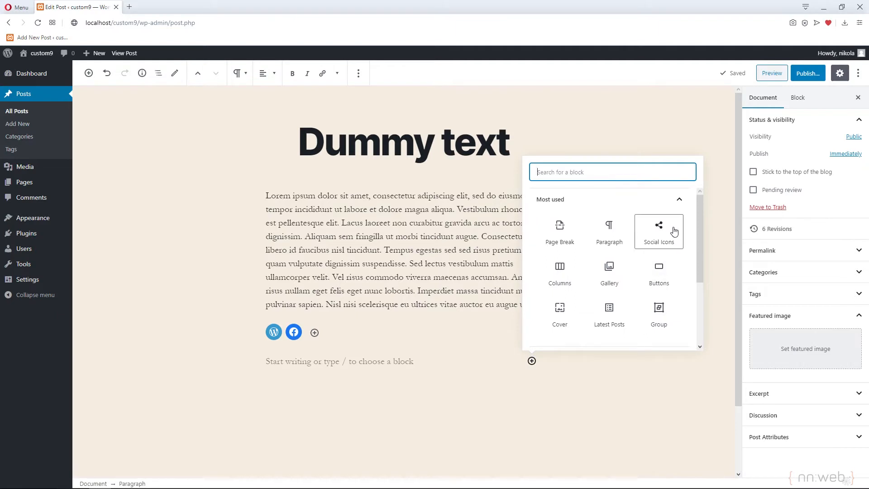
left_click(662, 272)
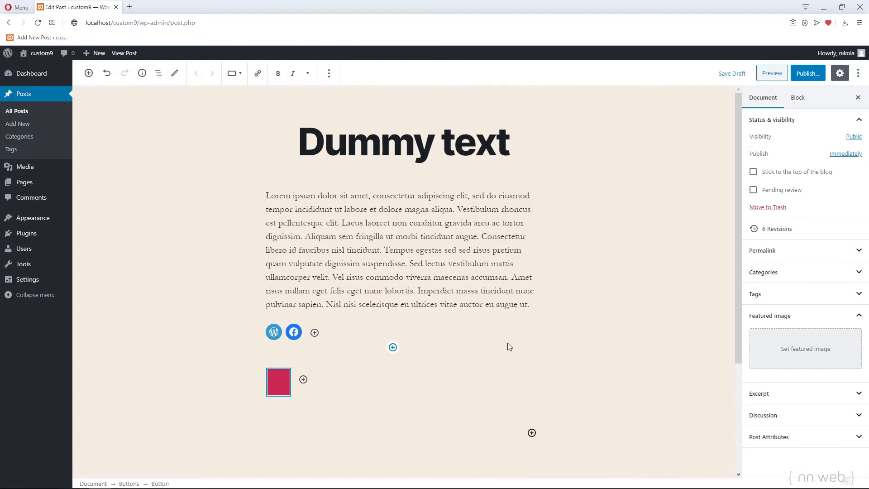
type("ABOUT")
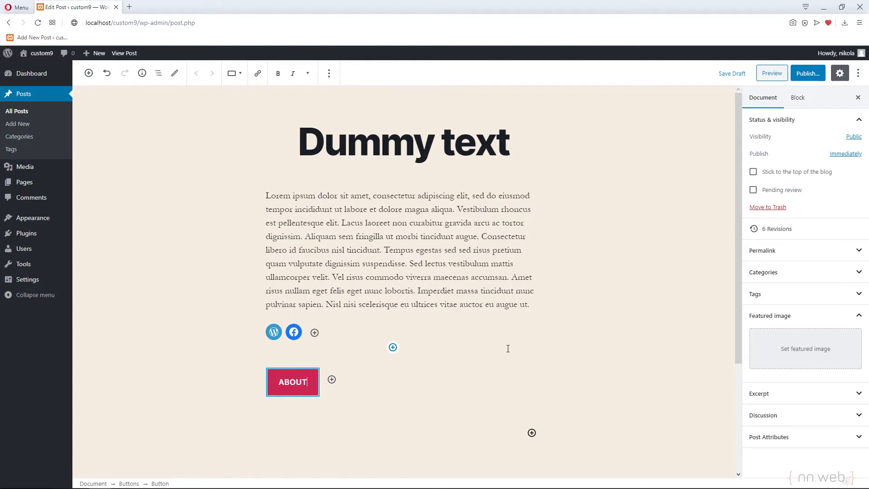
type(" US")
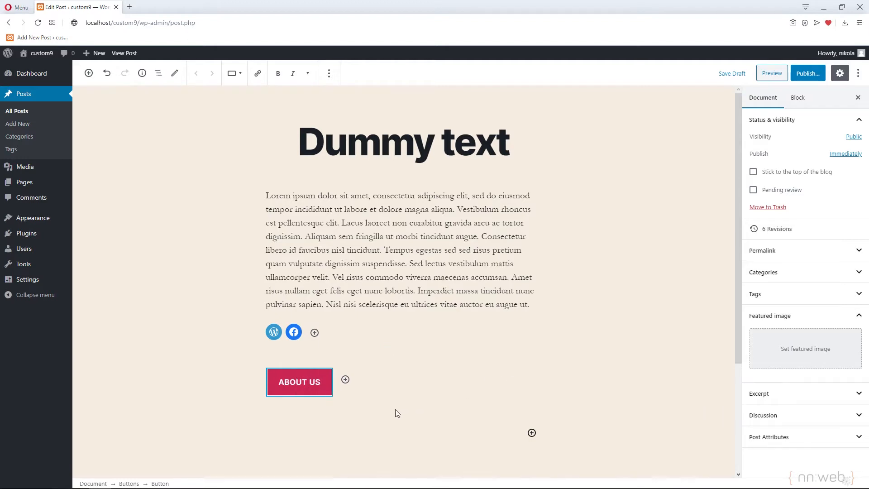
- Add a second button beside ABOUT US in the Buttons block and label it "READ MORE"
left_click(346, 380)
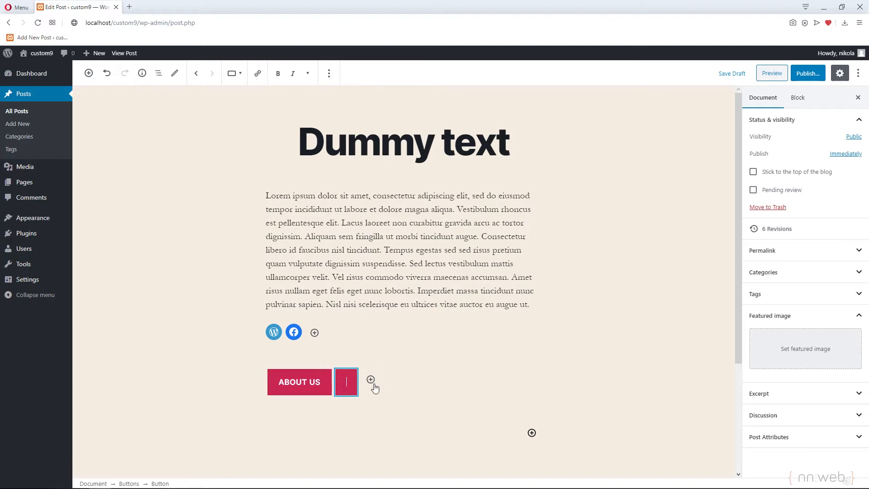
type("R")
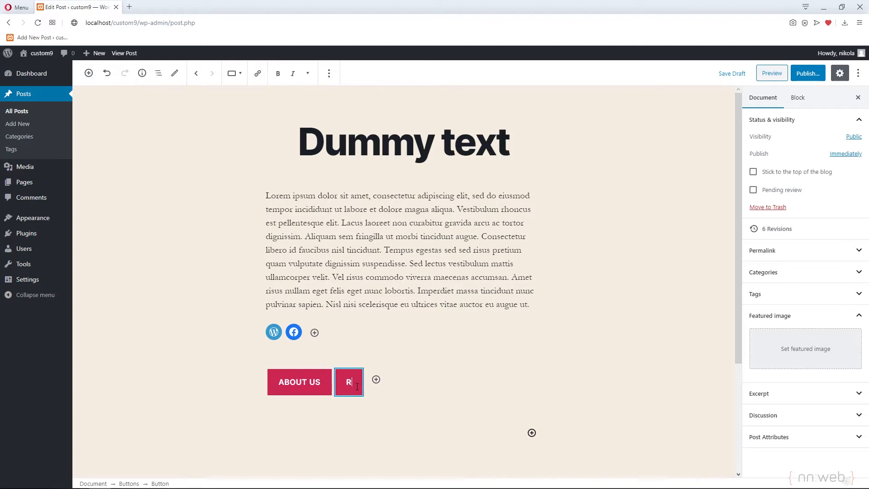
type("EAD MORE")
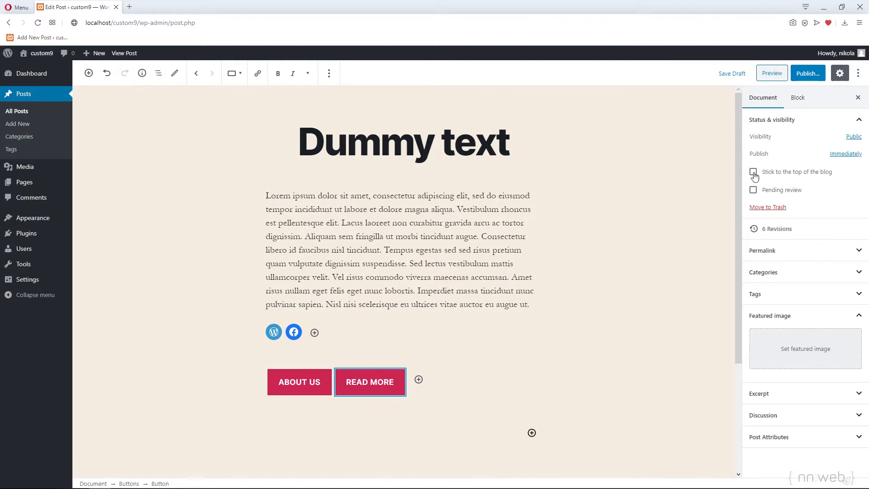
- Try the Outline style on the READ MORE button, and return to Fill, keeping Fill as the default style
left_click(800, 98)
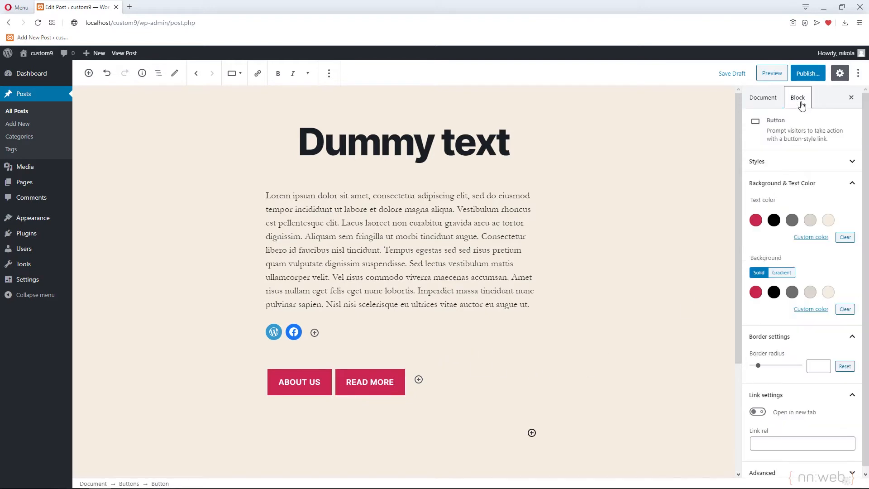
left_click(816, 161)
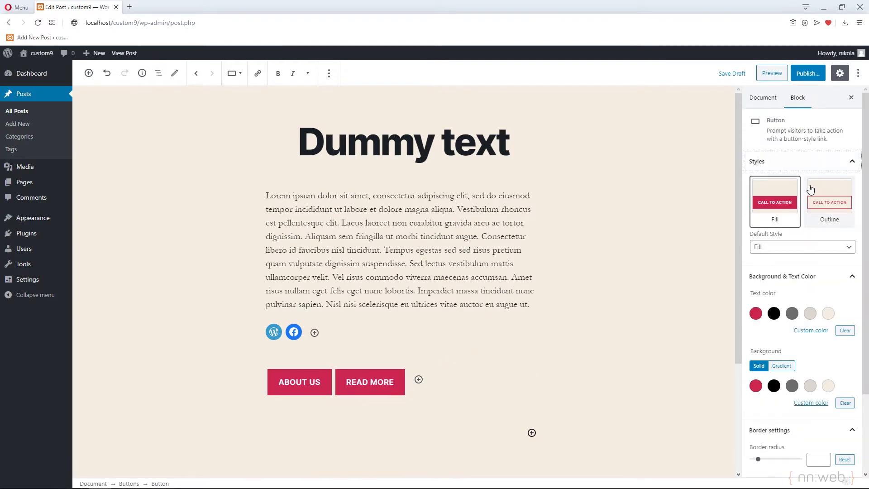
left_click(844, 207)
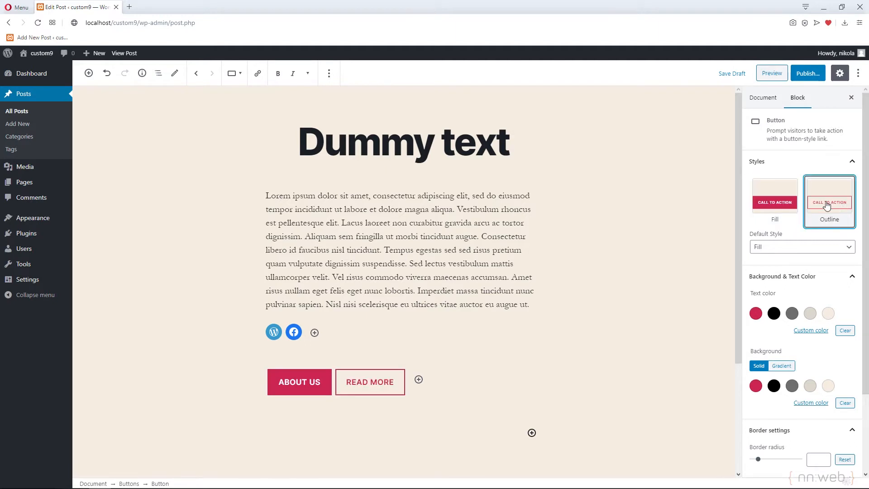
left_click(785, 206)
left_click(787, 251)
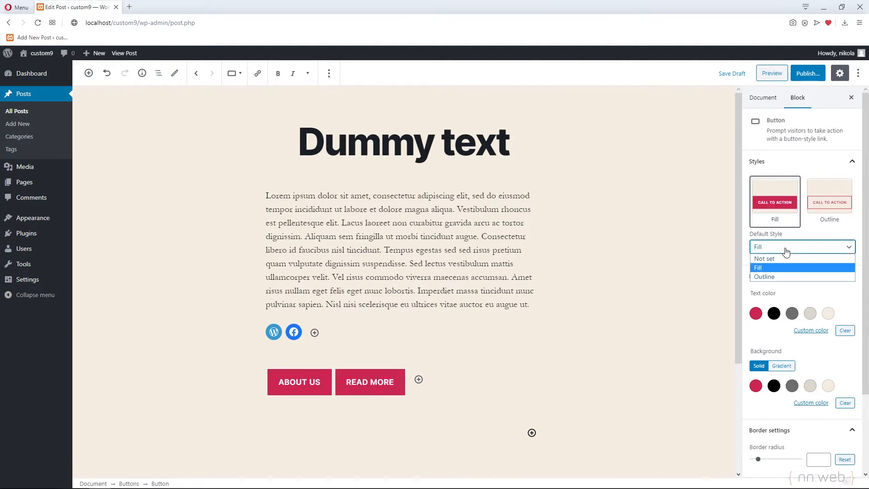
left_click(781, 265)
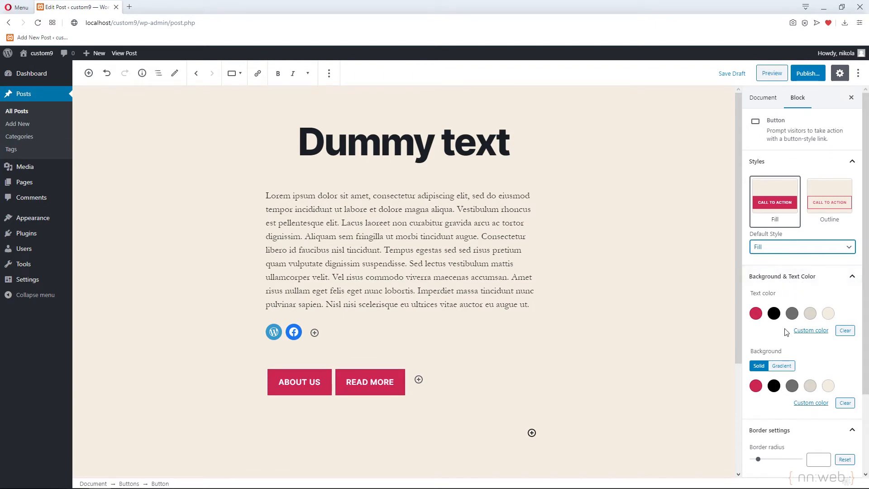
- Give the READ MORE button the light pink-to-purple gradient background, after trying solid gray and the red gradient
scroll(808, 352, "down", 2)
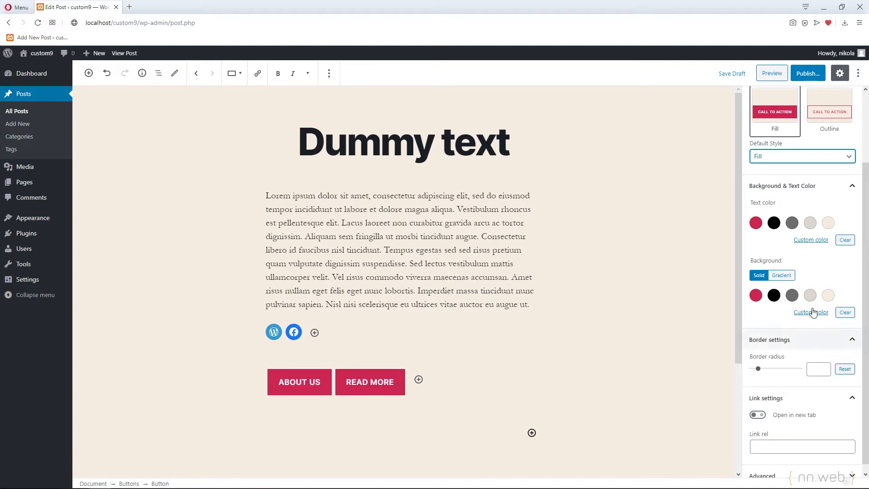
left_click(793, 296)
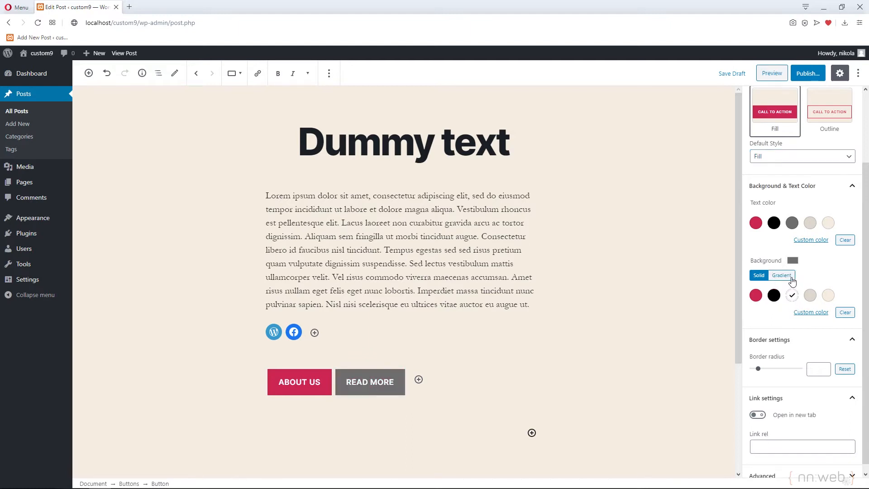
left_click(789, 277)
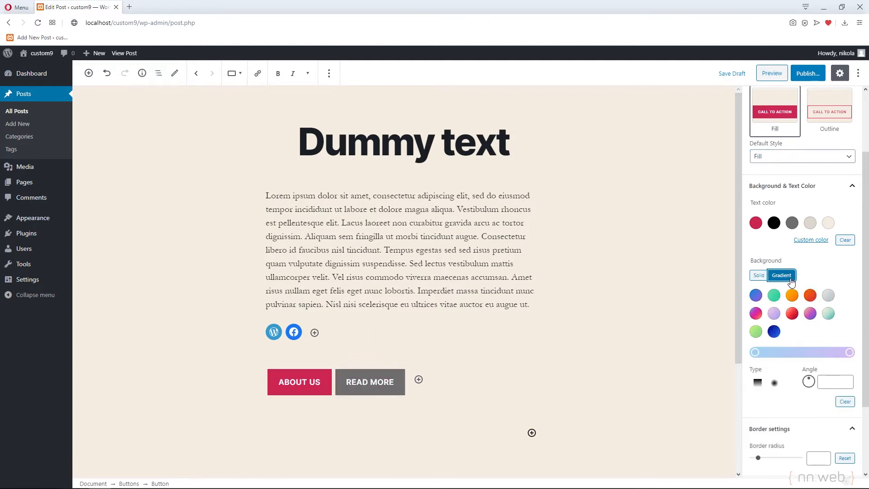
left_click(828, 313)
left_click(792, 314)
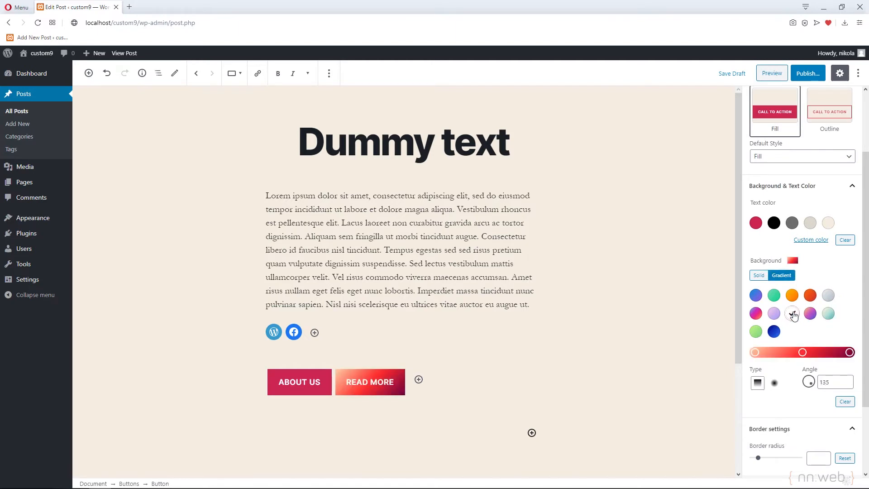
left_click(774, 313)
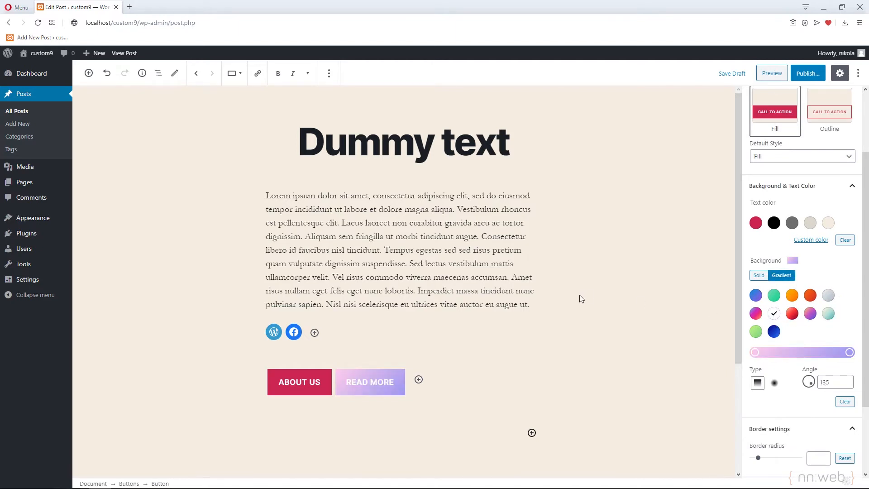
- Insert a Cover block below the Buttons block
left_click(422, 345)
scroll(569, 293, "down", 3)
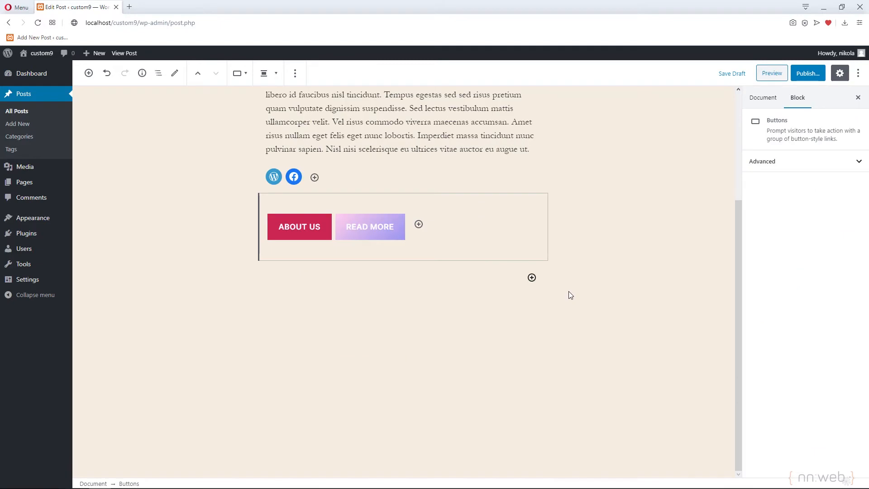
left_click(532, 277)
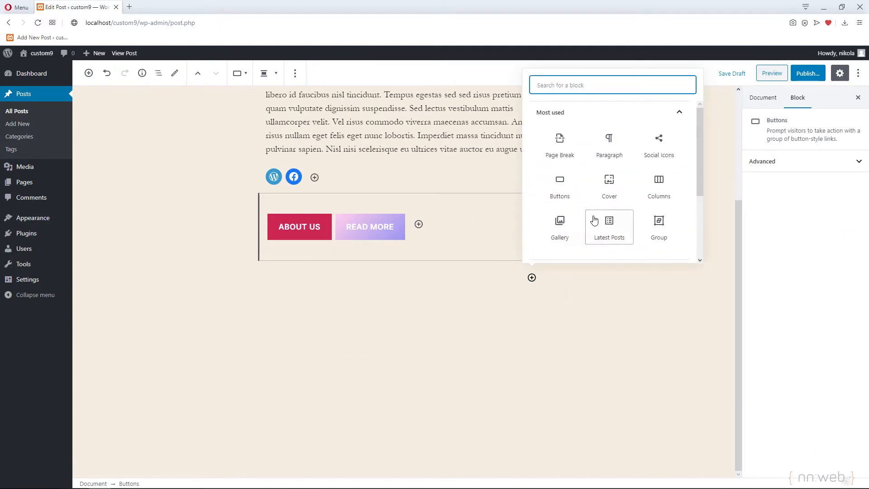
left_click(614, 185)
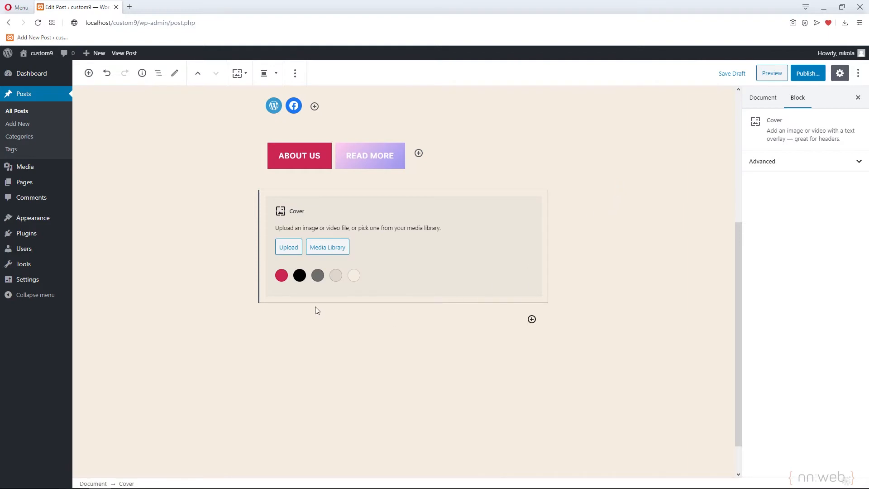
- Try a solid gray background and several gradient overlays on the Cover block, ending with the peach-to-red-to-dark-purple gradient
left_click(318, 276)
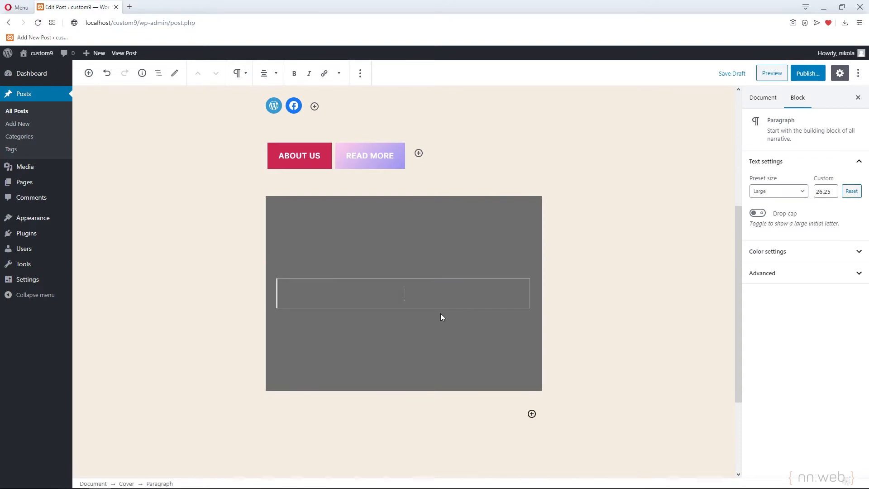
left_click(427, 223)
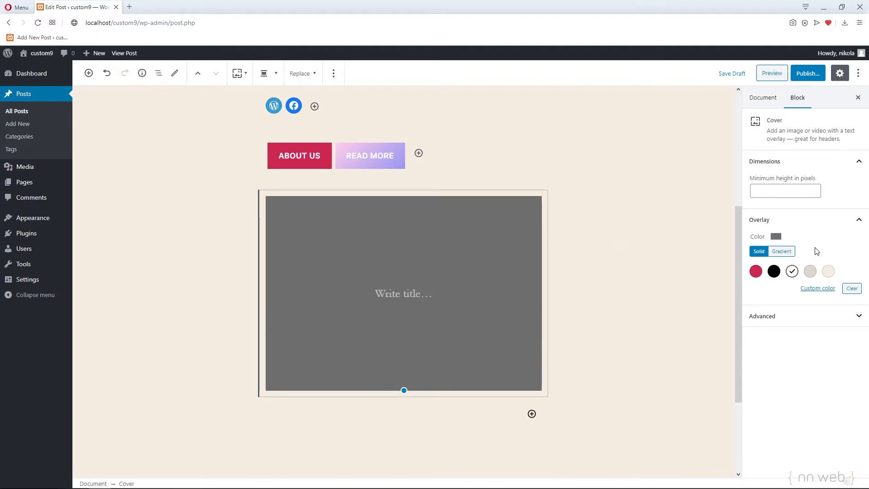
left_click(791, 253)
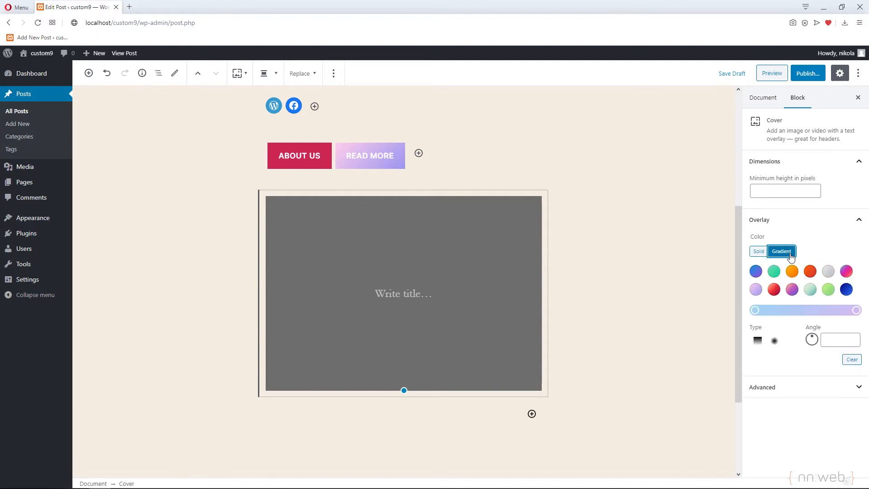
left_click(811, 292)
left_click(829, 291)
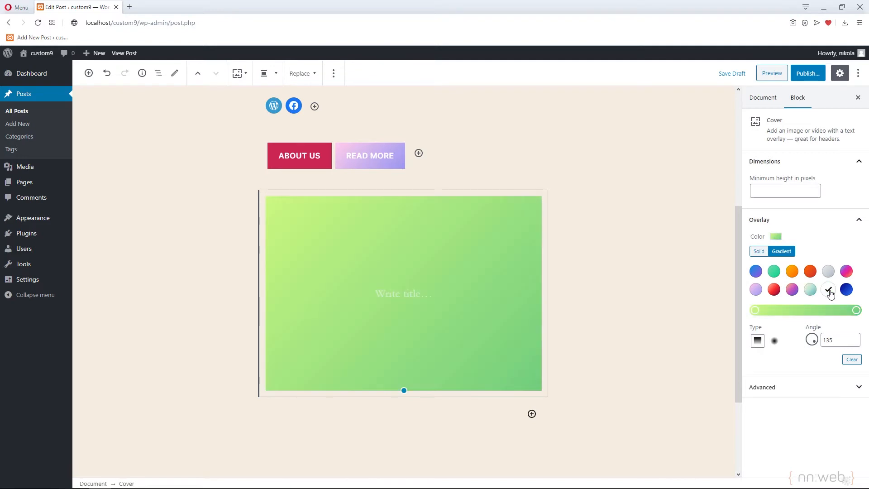
left_click(829, 272)
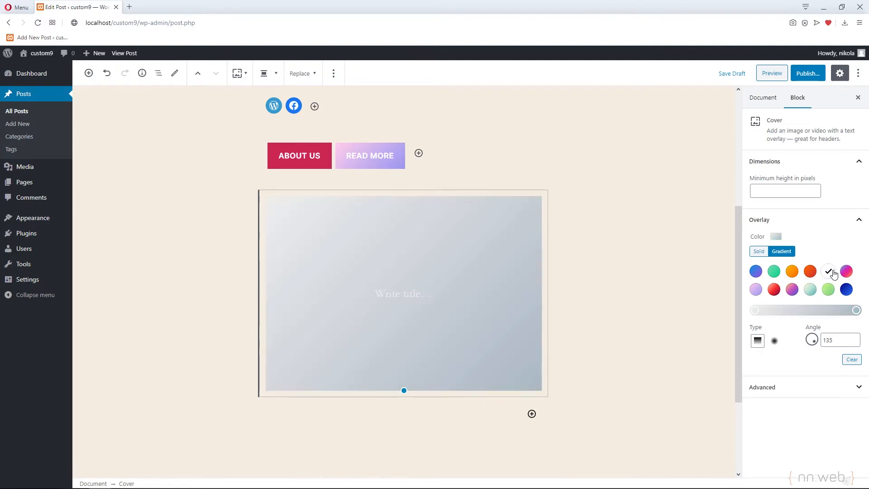
left_click(775, 289)
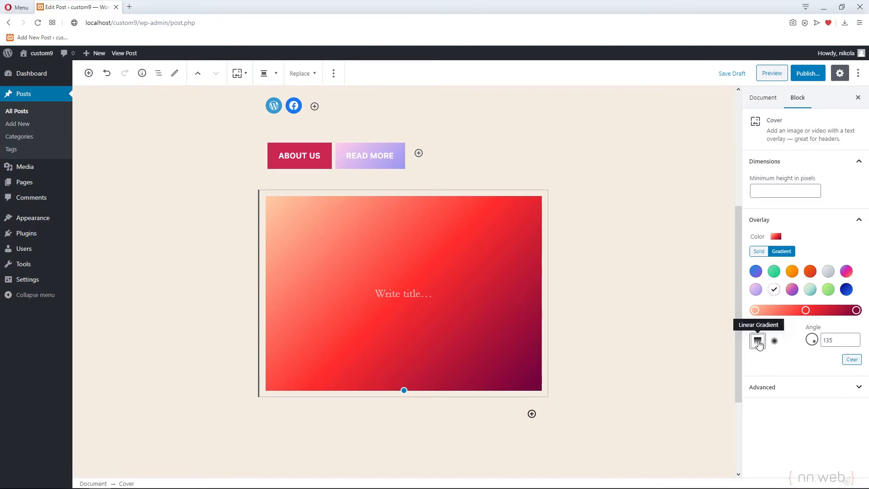
- Try a radial version of the Cover gradient with its red stop shifted and a dark blue stop added, and clear the overlay
left_click(774, 341)
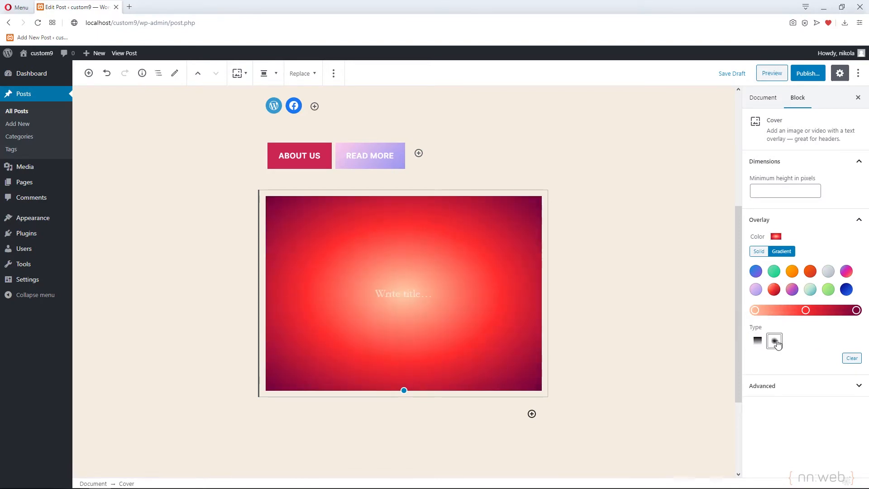
left_click_drag(806, 310, 785, 310)
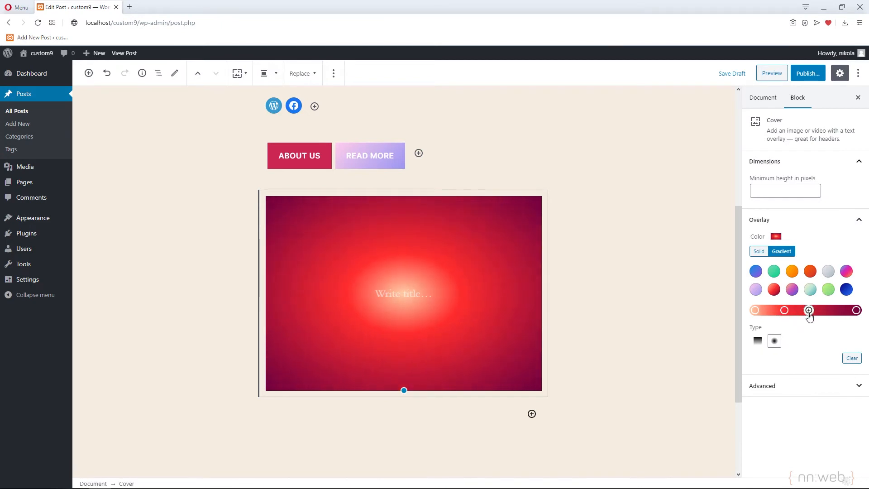
left_click(810, 311)
left_click(847, 223)
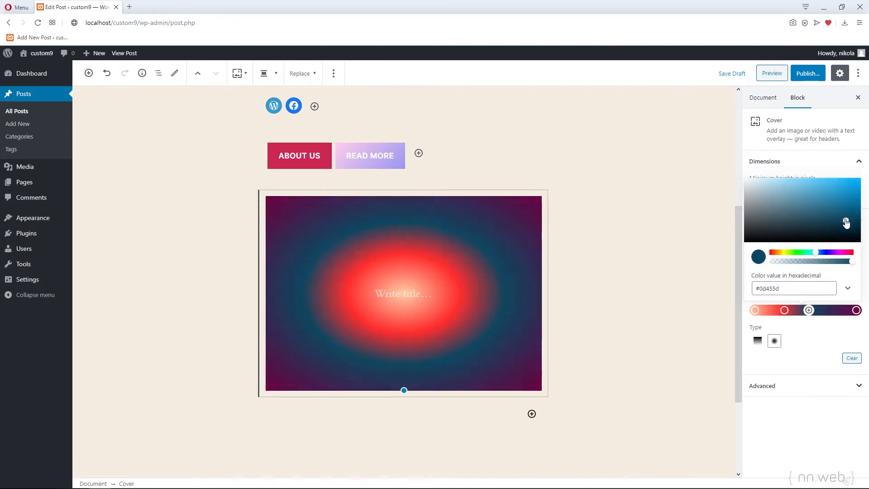
left_click_drag(846, 223, 851, 221)
left_click(822, 333)
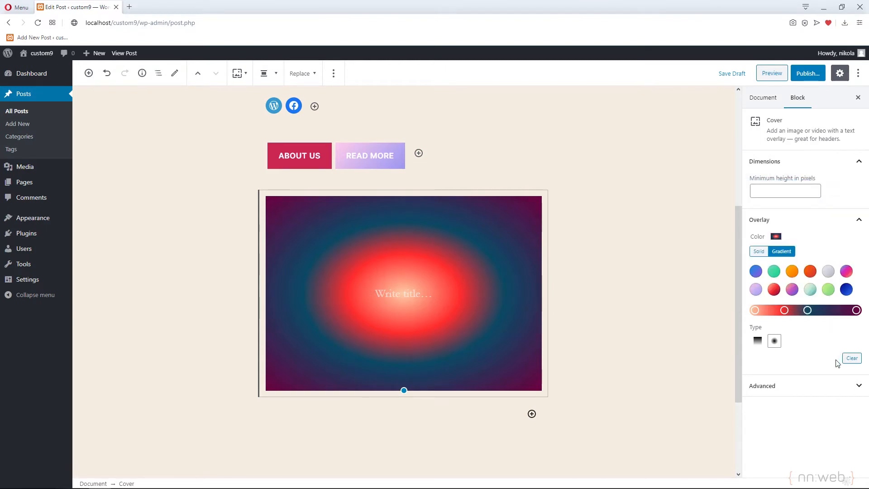
left_click(850, 358)
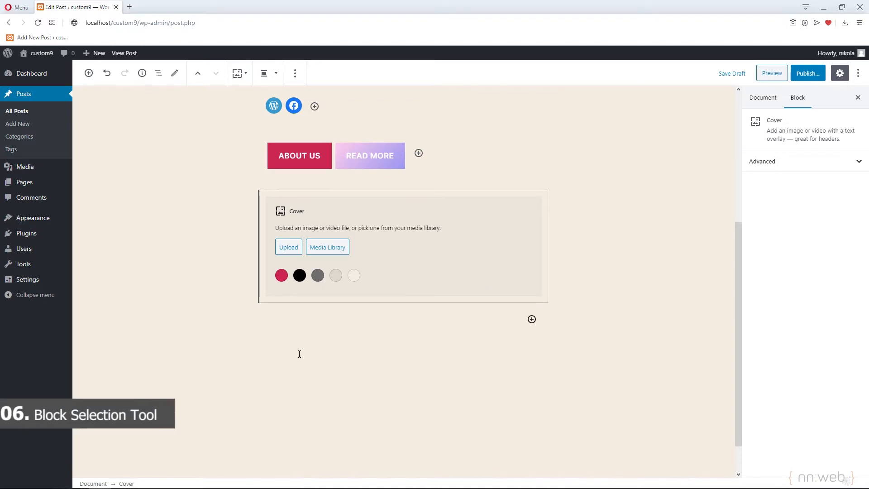
- Insert a Columns block below the Cover block, using the variation with two equal columns
left_click(260, 342)
scroll(266, 343, "down", 1)
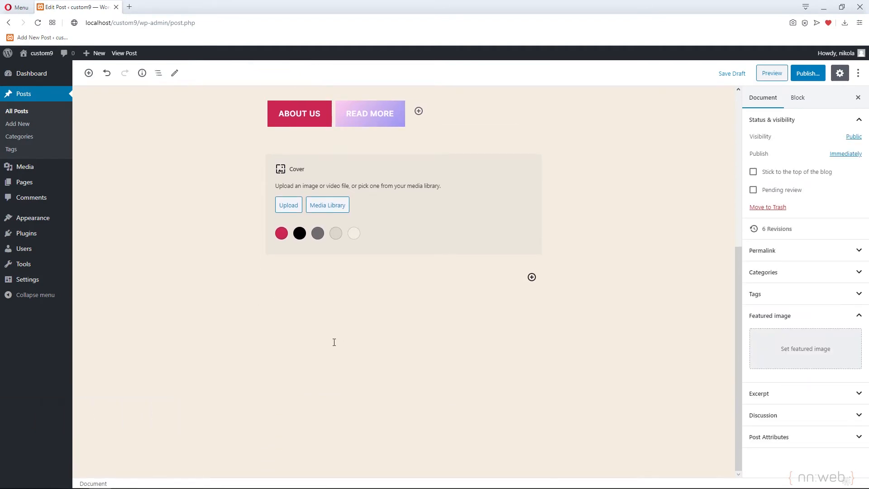
left_click(532, 277)
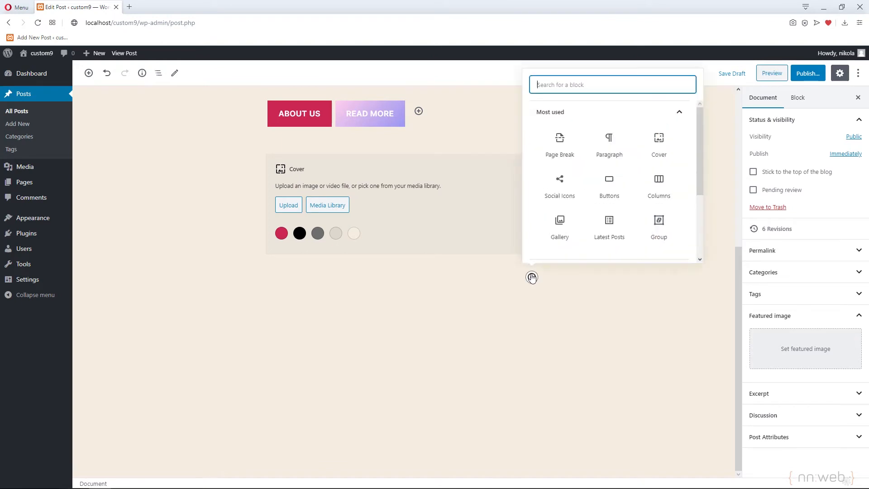
left_click(660, 185)
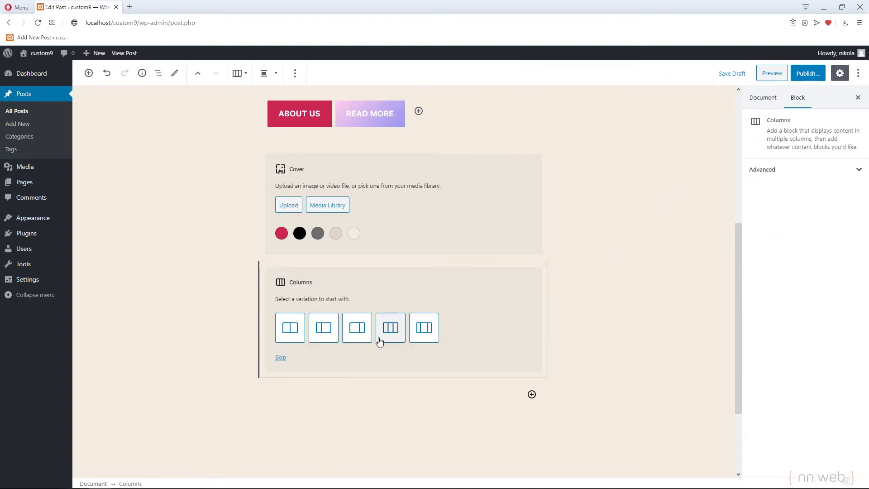
left_click(291, 328)
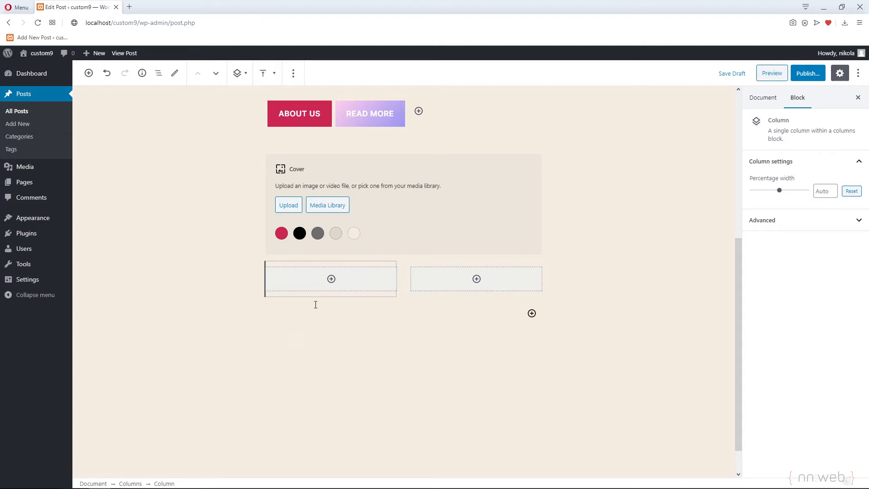
- Insert a Paragraph block in the first column and give it the gray Secondary background color
left_click(331, 280)
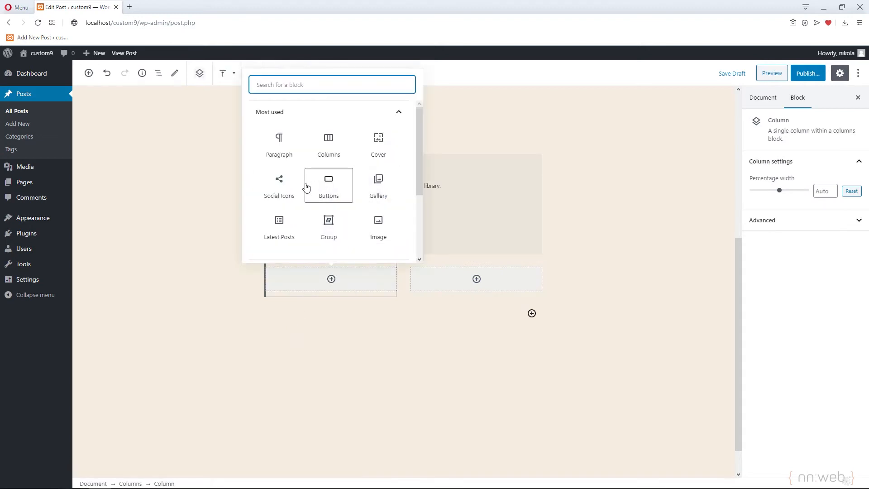
left_click(288, 144)
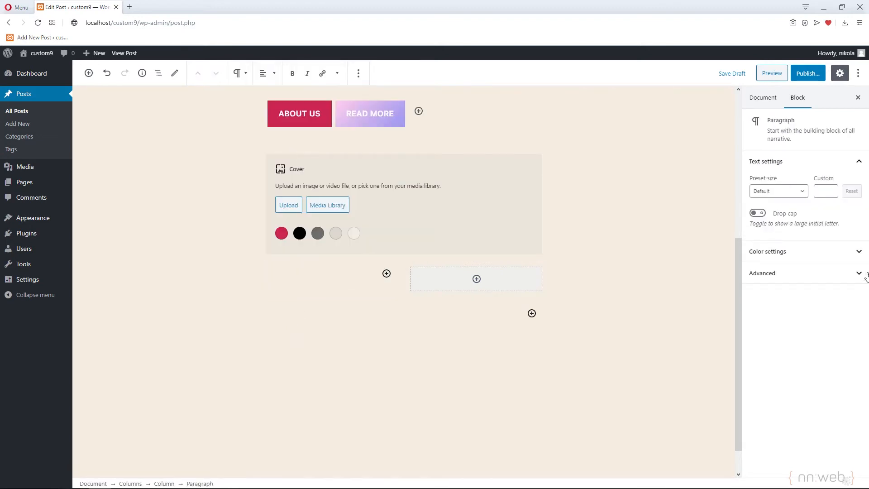
left_click(815, 252)
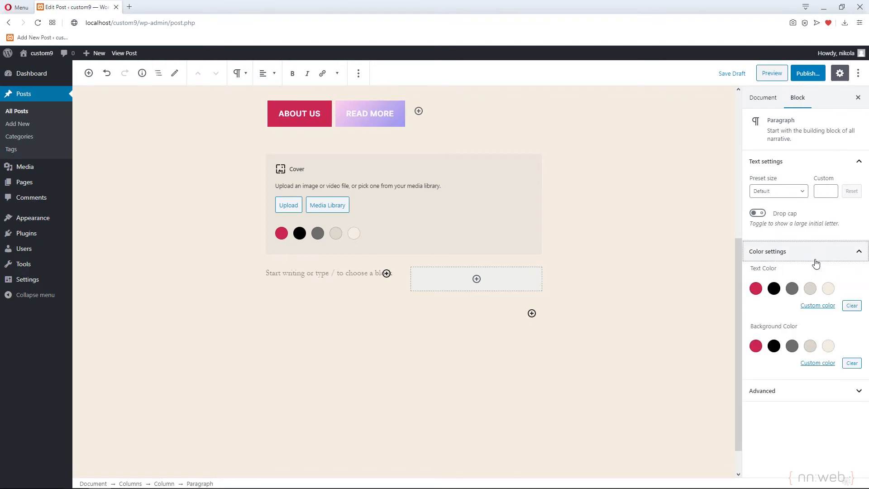
left_click(792, 346)
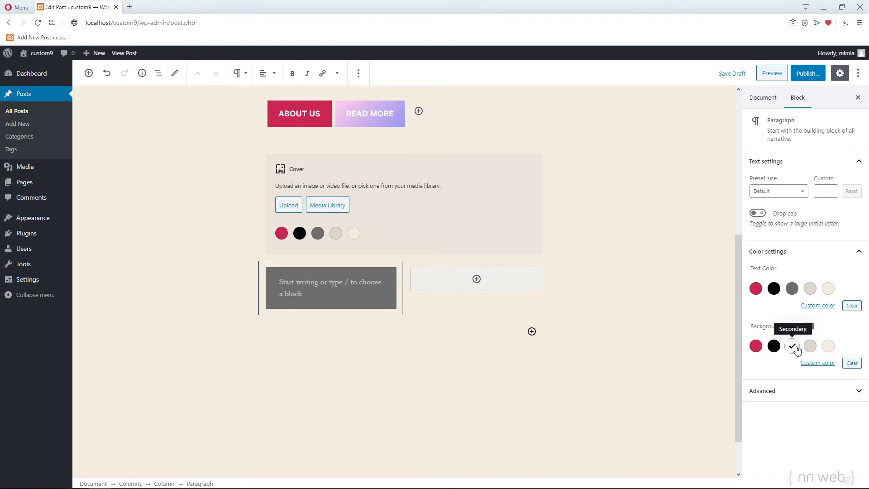
- Insert a Paragraph block in the second column and add an empty paragraph below the Columns block
left_click(477, 280)
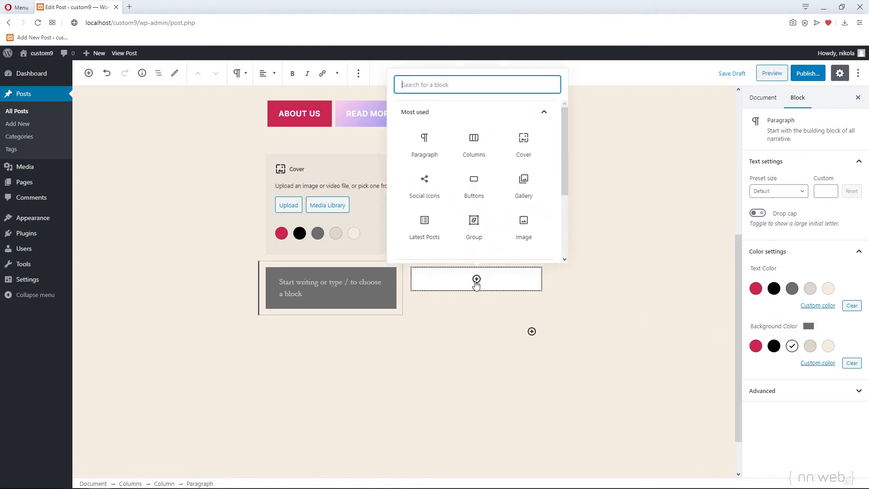
left_click(552, 312)
left_click(536, 290)
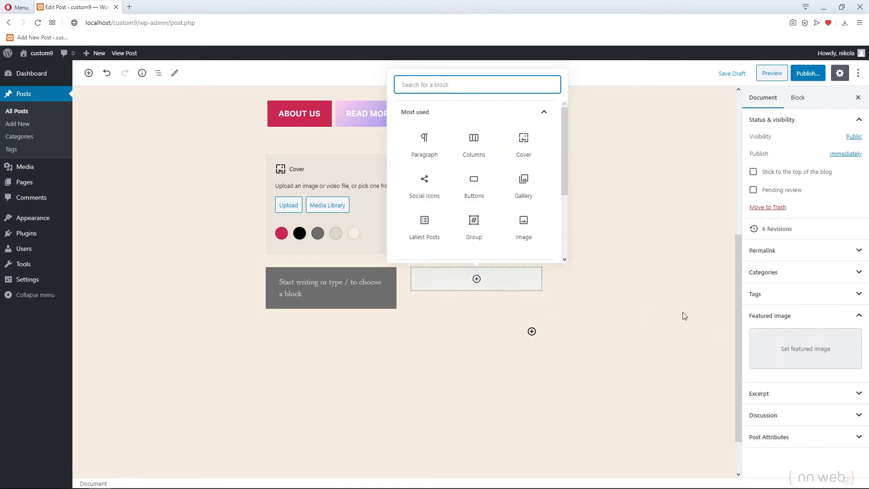
left_click(803, 98)
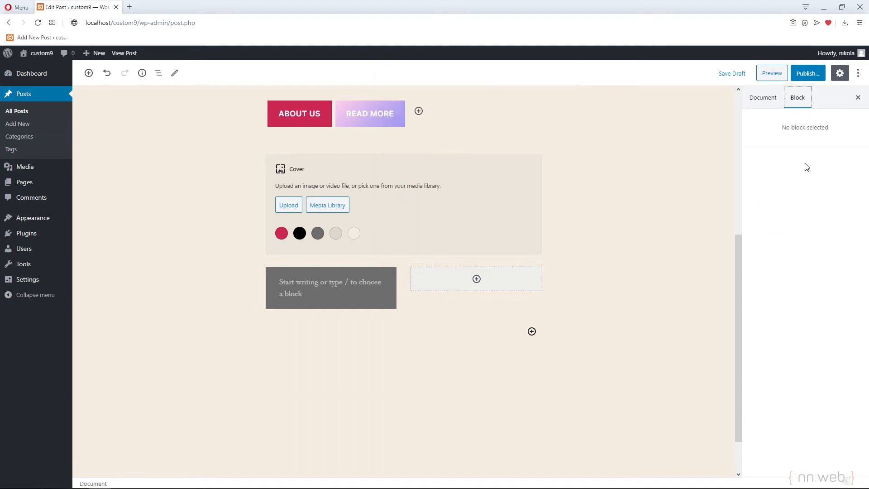
left_click(536, 277)
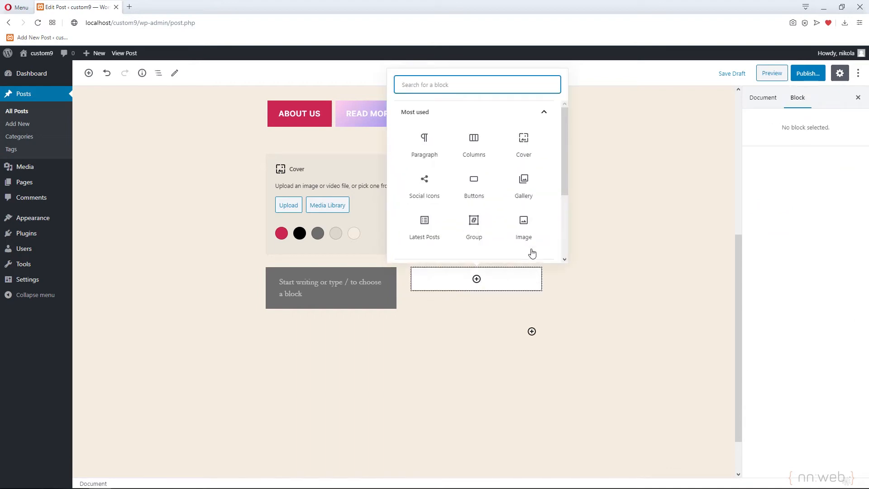
left_click(440, 140)
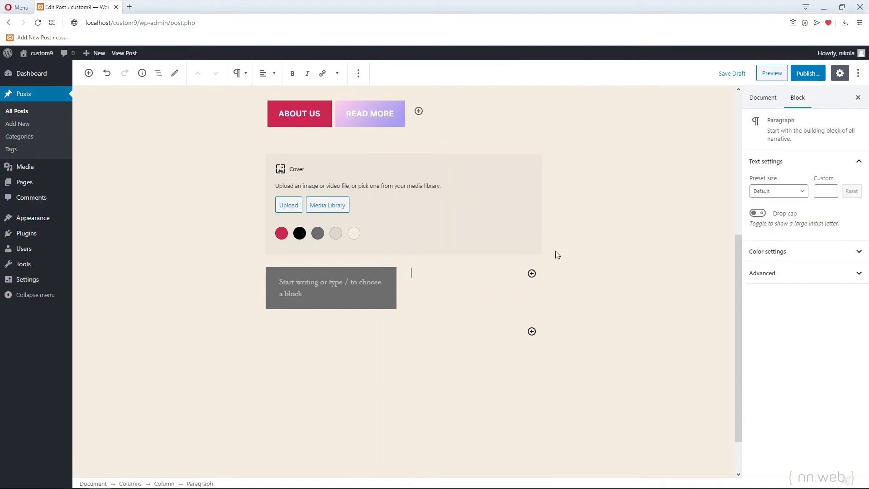
left_click(499, 285)
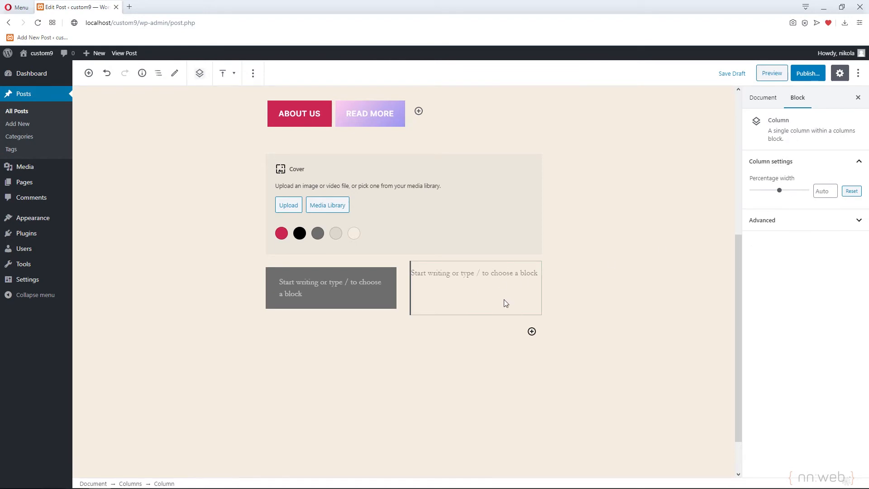
left_click(435, 373)
left_click(420, 274)
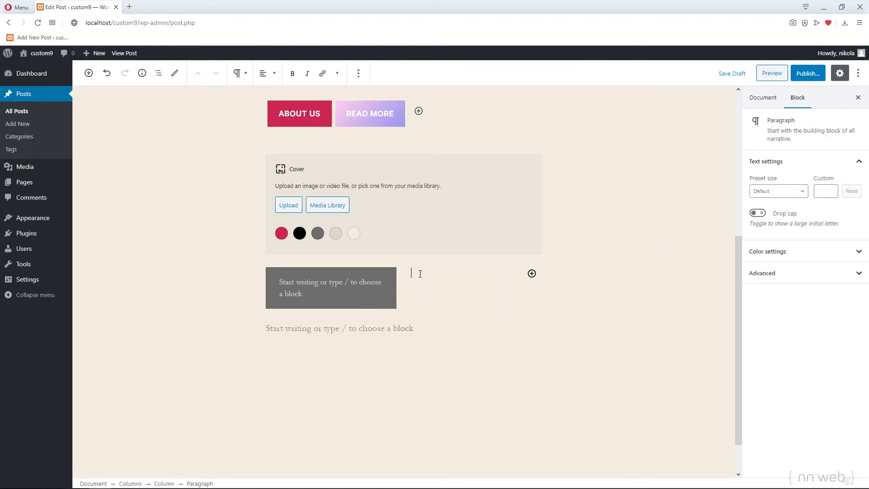
- Switch the editor from the Edit tool to the Select tool and select the whole Columns block
left_click(365, 288)
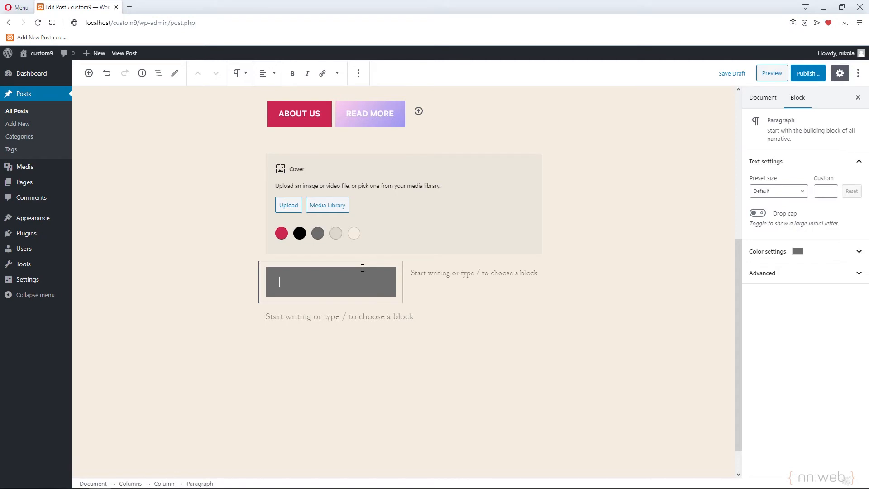
left_click(172, 78)
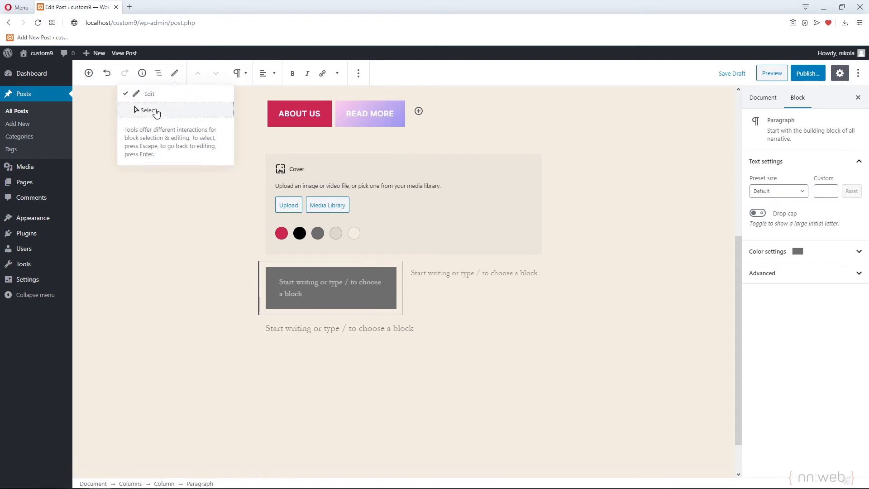
left_click(156, 109)
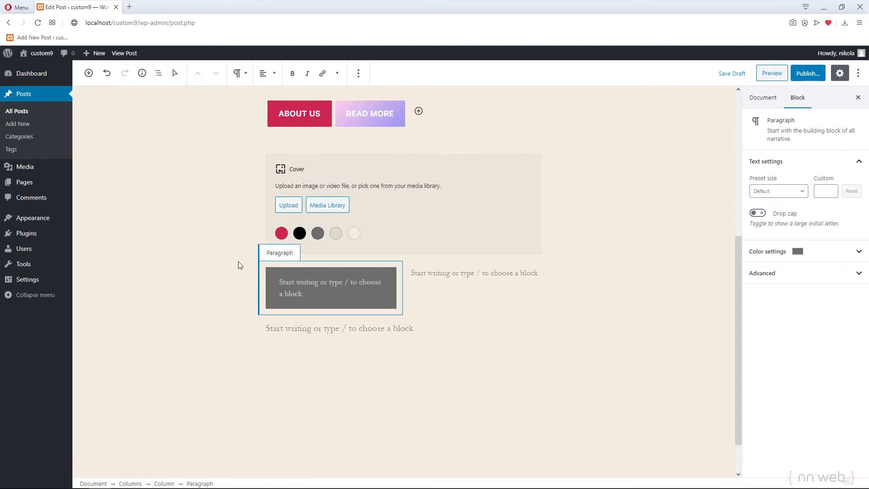
left_click(269, 268)
left_click(178, 80)
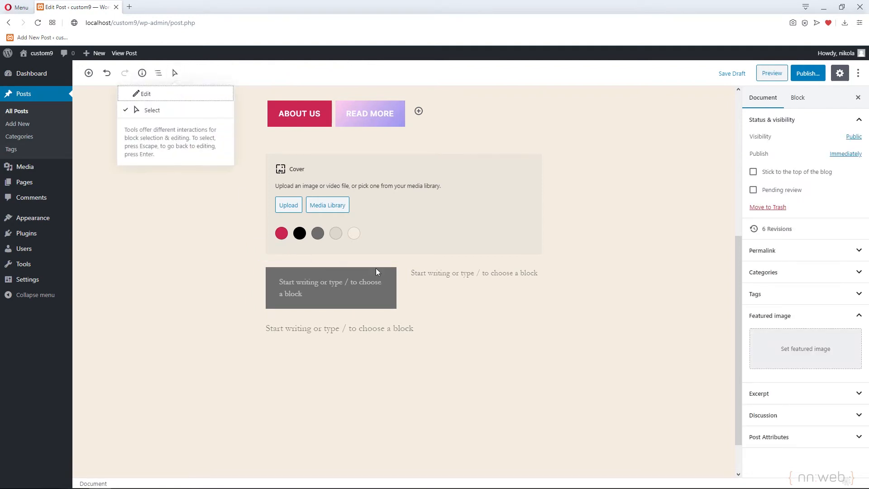
left_click(408, 286)
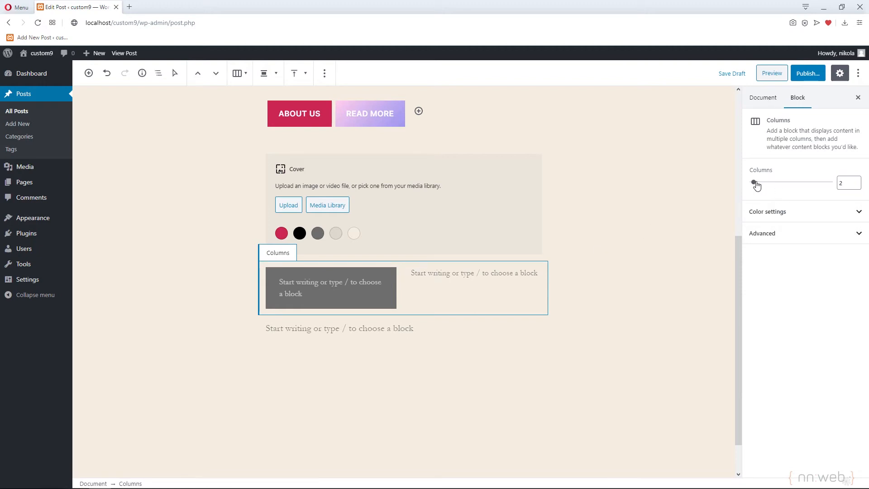
- Set the Columns block to 3 columns with a light beige-gray background and red text, and deselect it
left_click_drag(757, 186, 768, 187)
left_click(776, 216)
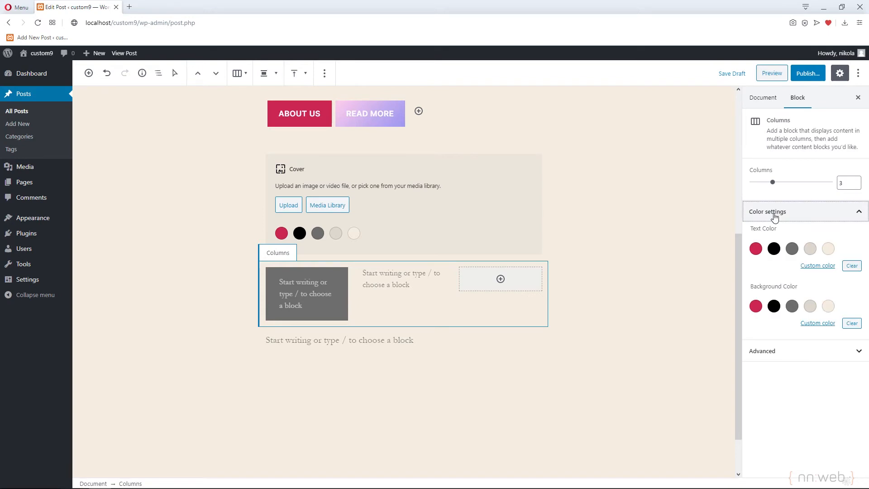
left_click(811, 306)
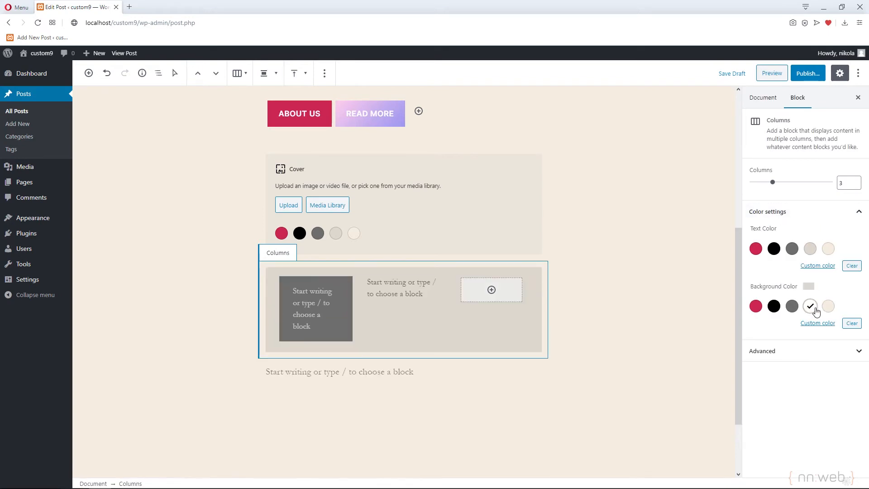
left_click(762, 251)
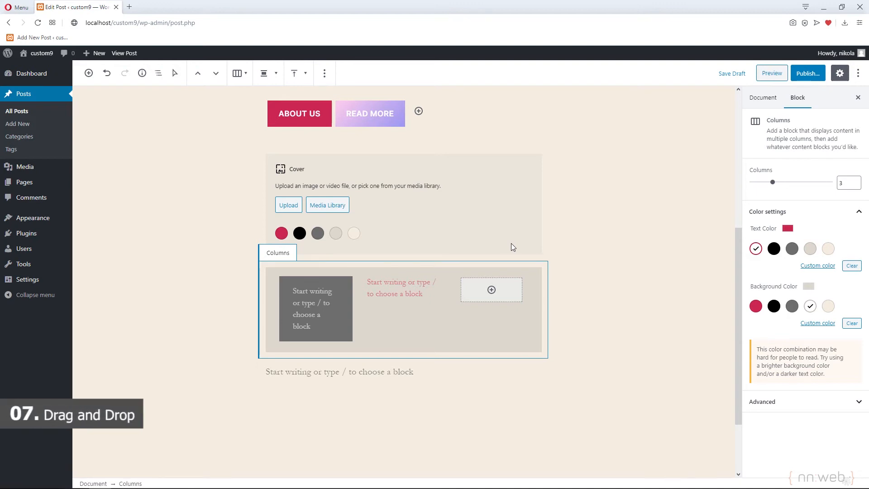
scroll(635, 214, "down", 2)
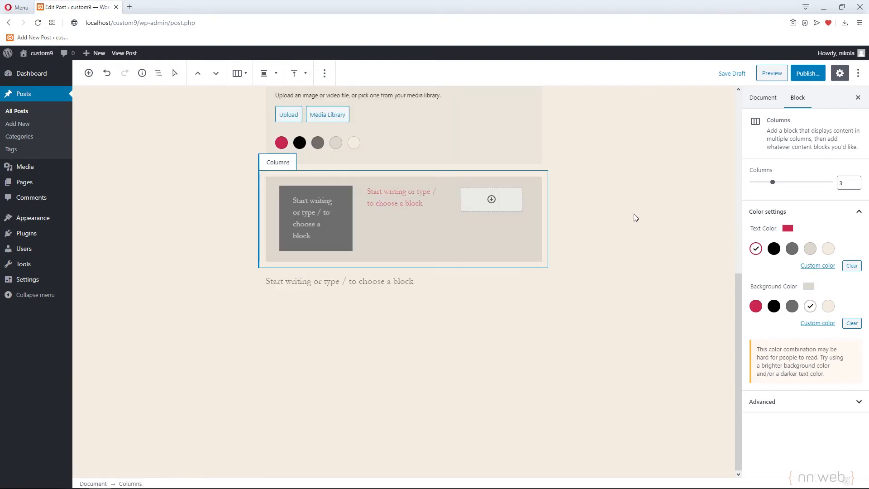
left_click(634, 214)
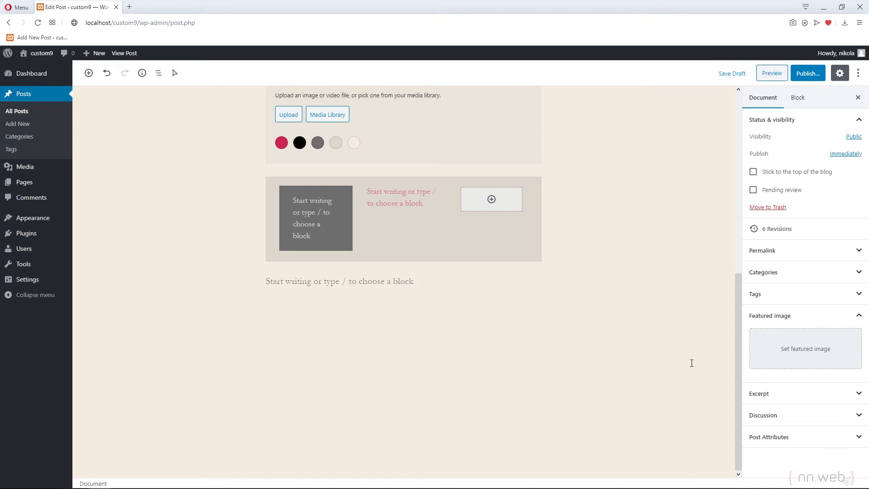
left_click(792, 344)
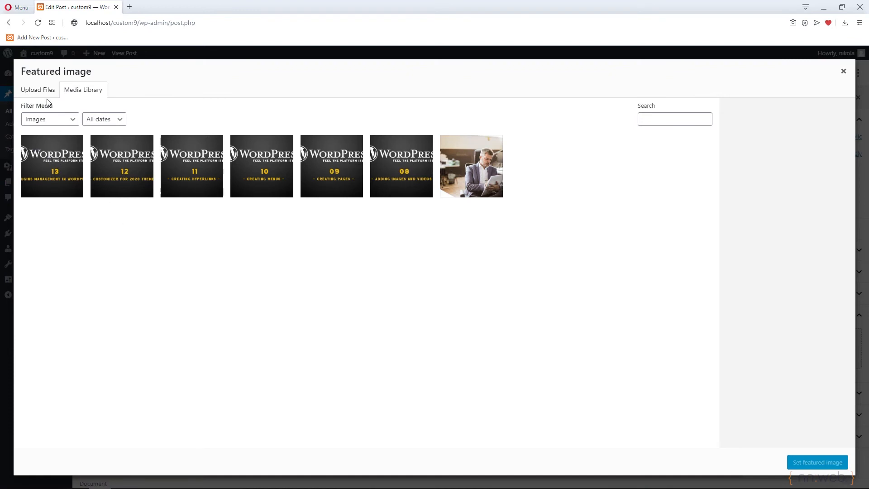
left_click(46, 89)
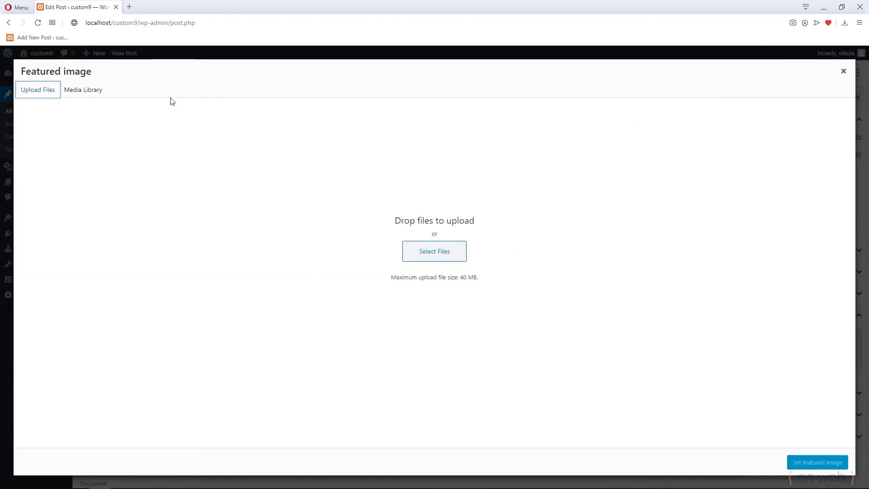
left_click(843, 72)
- Set the Thumbnail 13 image from the desktop as the post's featured image
left_click(824, 7)
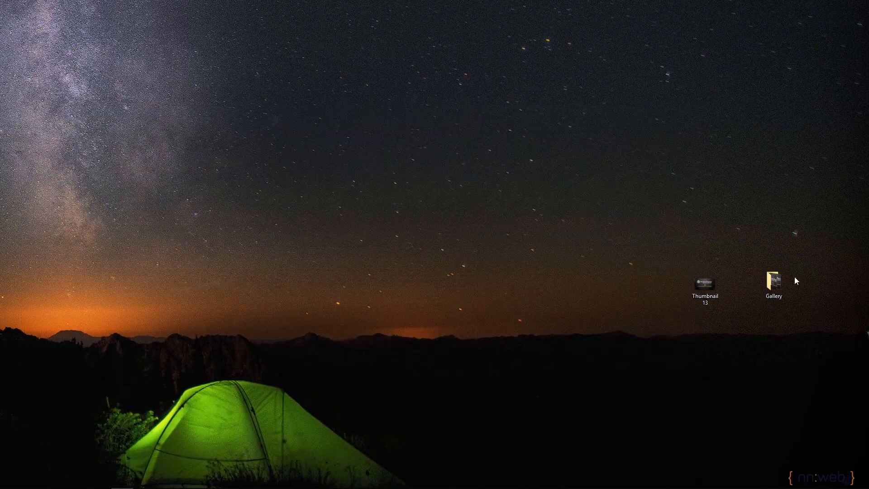
left_click_drag(704, 289, 784, 342)
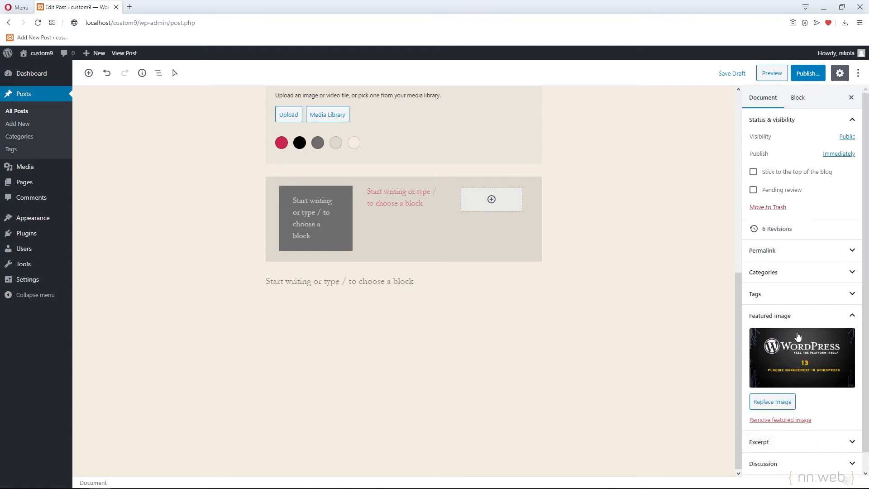
- Preview the post to check the featured image above the text, and return to the post editor
left_click(783, 76)
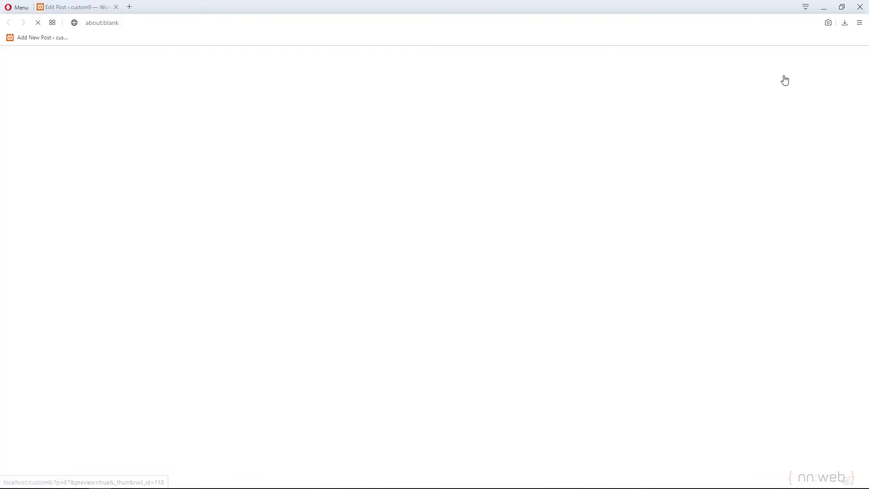
scroll(428, 213, "down", 6)
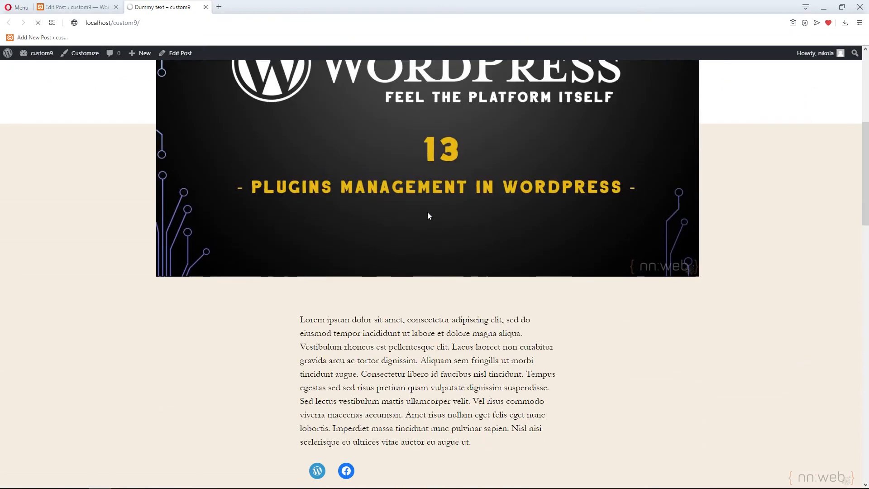
scroll(428, 212, "up", 2)
scroll(429, 211, "up", 2)
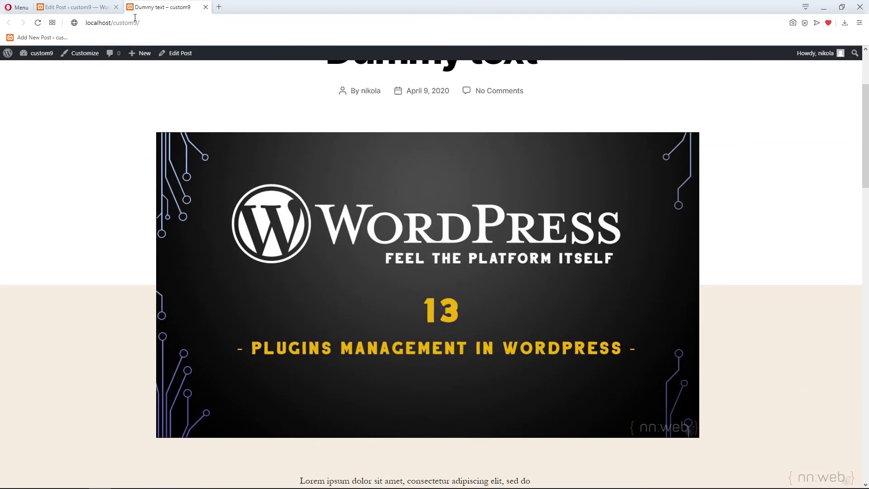
left_click(80, 9)
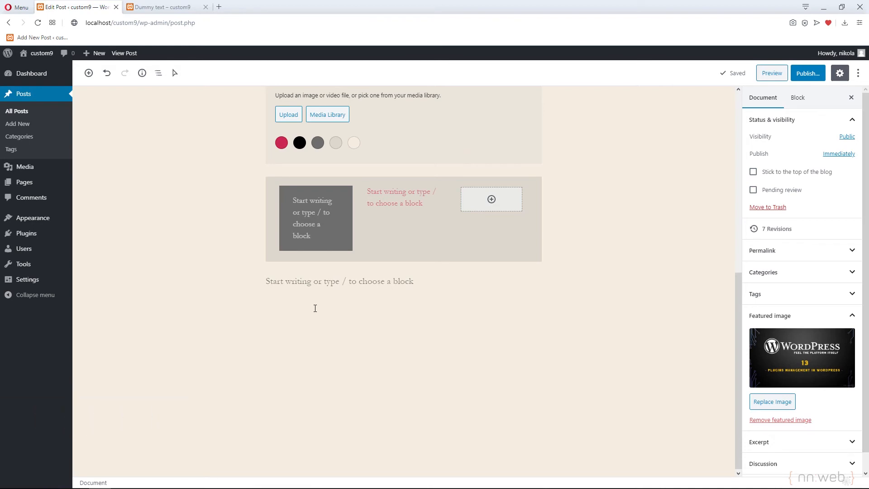
- Examine the editor in the browser's responsive device view with the Lorem ipsum paragraph selected, checking the block toolbar, and close the developer tools
scroll(315, 308, "up", 2)
right_click(653, 230)
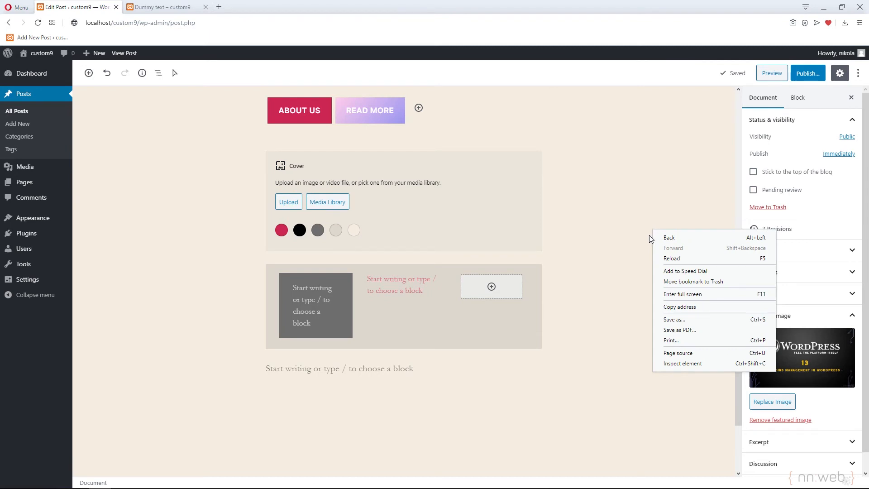
right_click(628, 273)
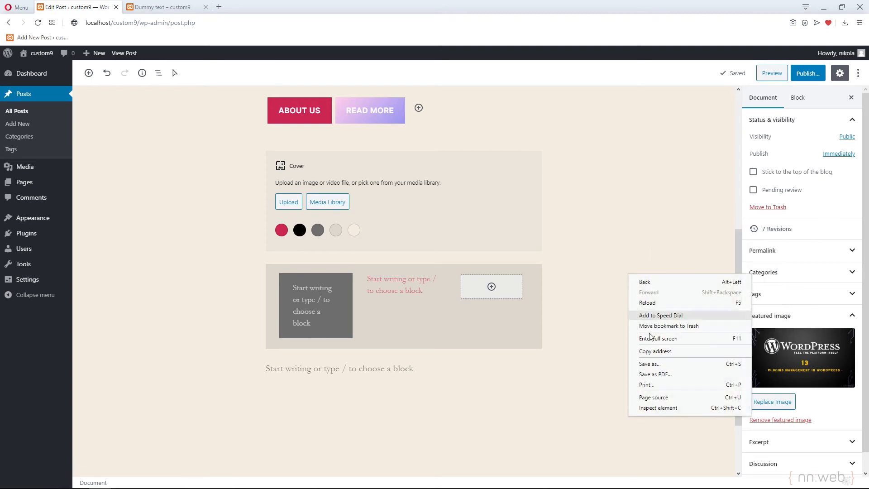
left_click(673, 408)
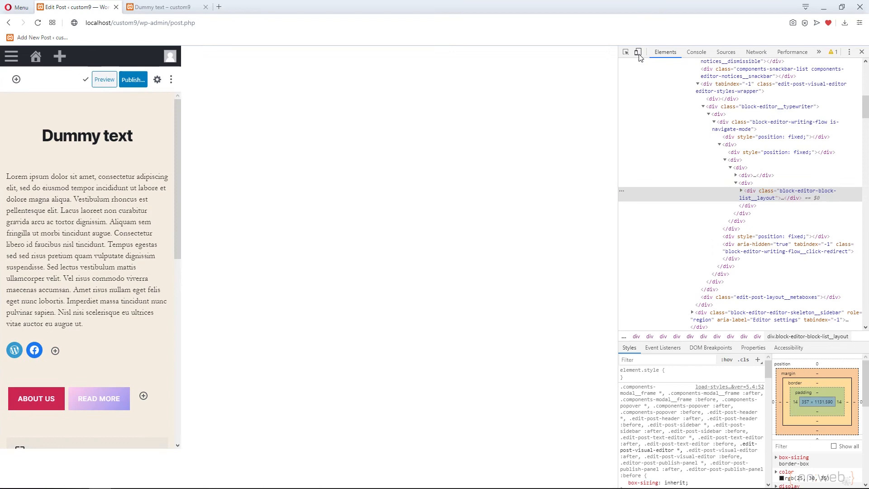
left_click(638, 52)
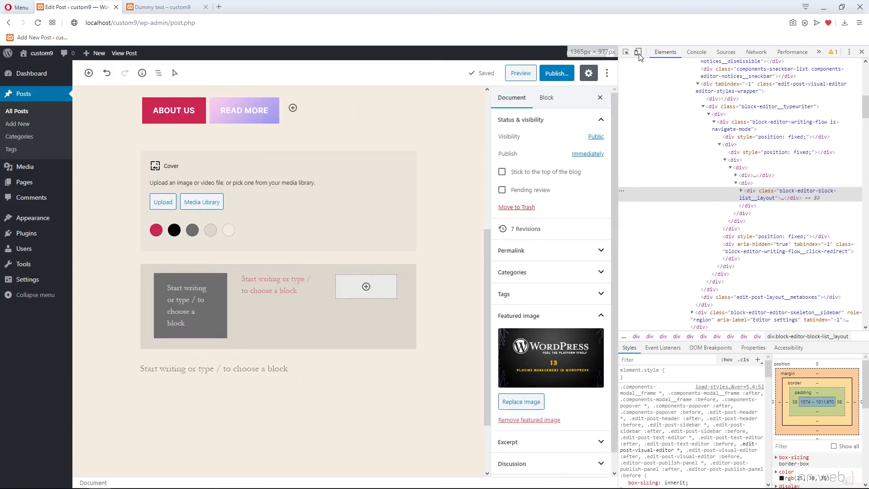
left_click(638, 53)
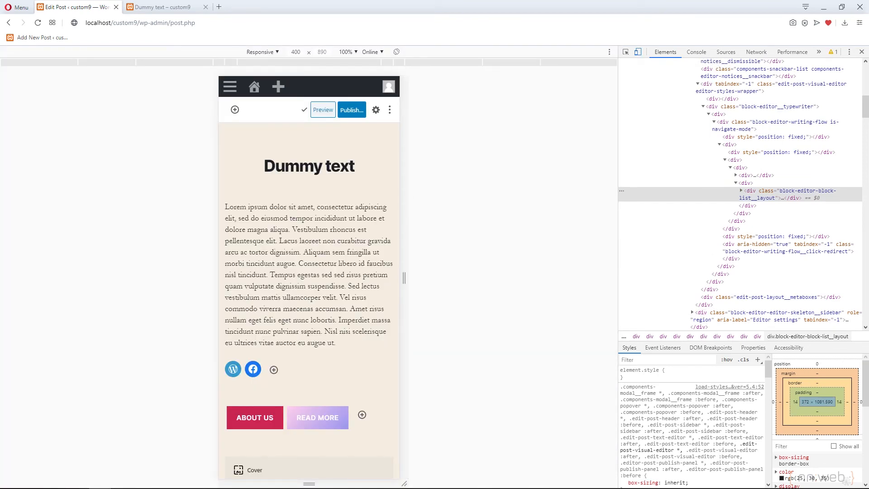
left_click(309, 275)
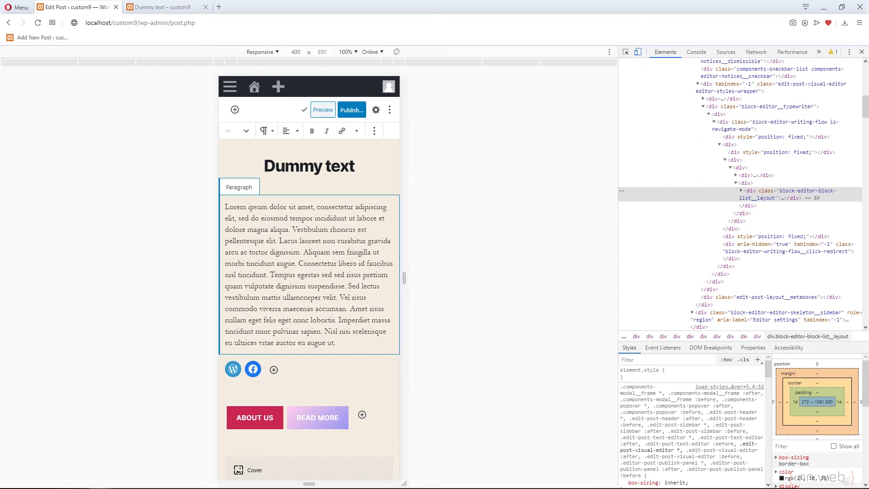
key("ctrl+shift+i")
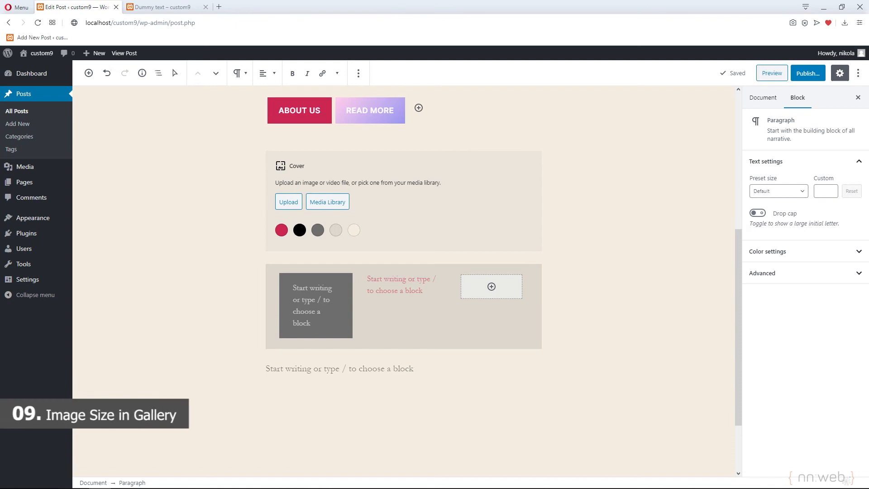
- Insert a Gallery block in the empty paragraph below the Columns block at the end of the post
scroll(404, 271, "down", 2)
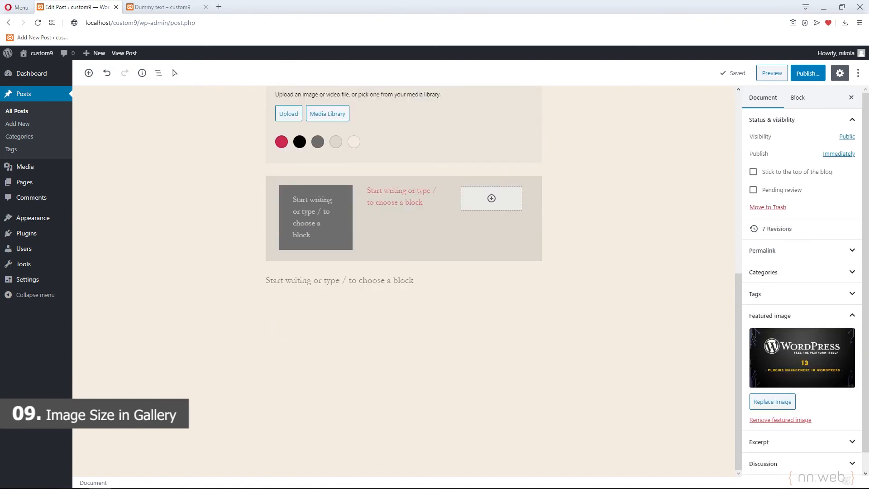
left_click(266, 280)
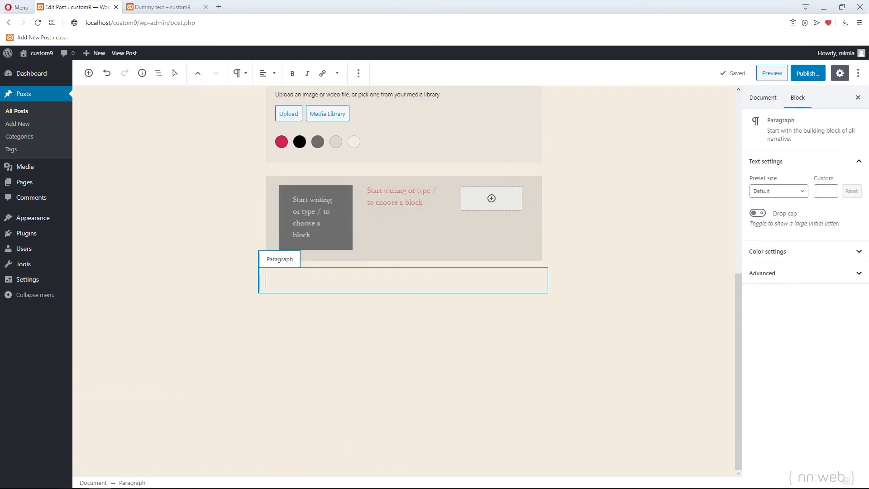
left_click(531, 280)
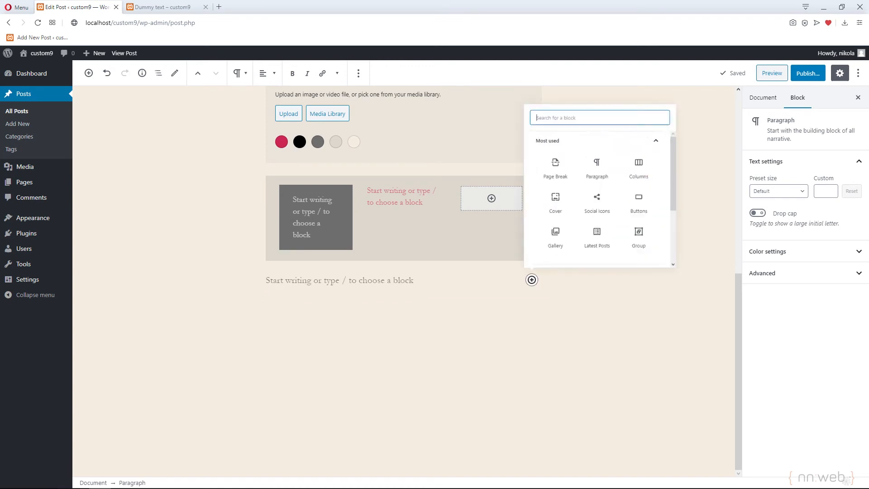
left_click(560, 229)
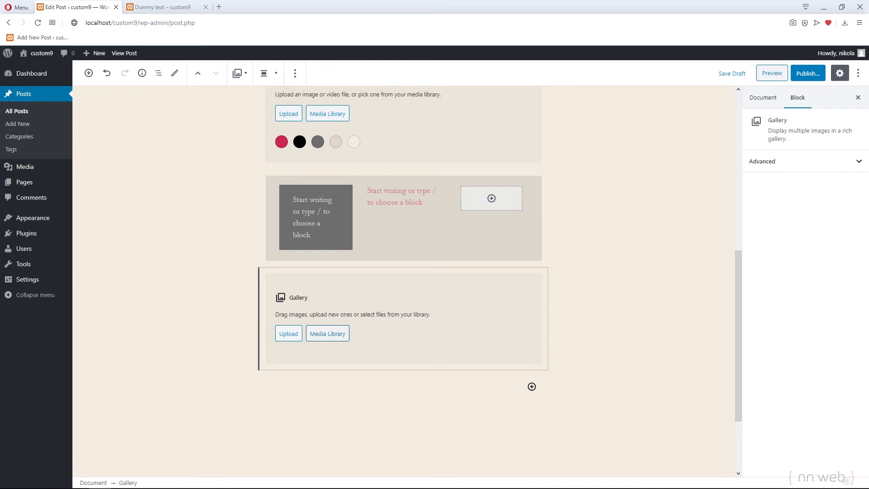
- Fill the gallery with the five media library images from Thumbnail-13 through Thumbnail-9 and insert it into the post
left_click(327, 334)
left_click(174, 90)
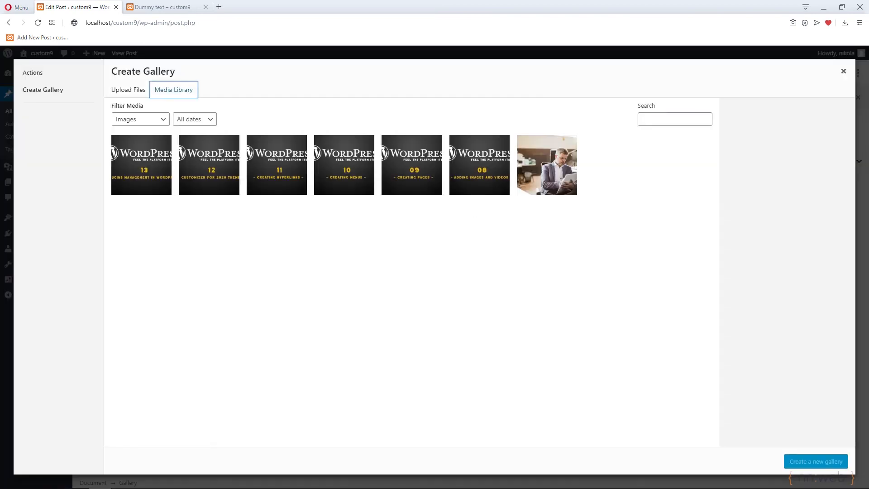
left_click(142, 165)
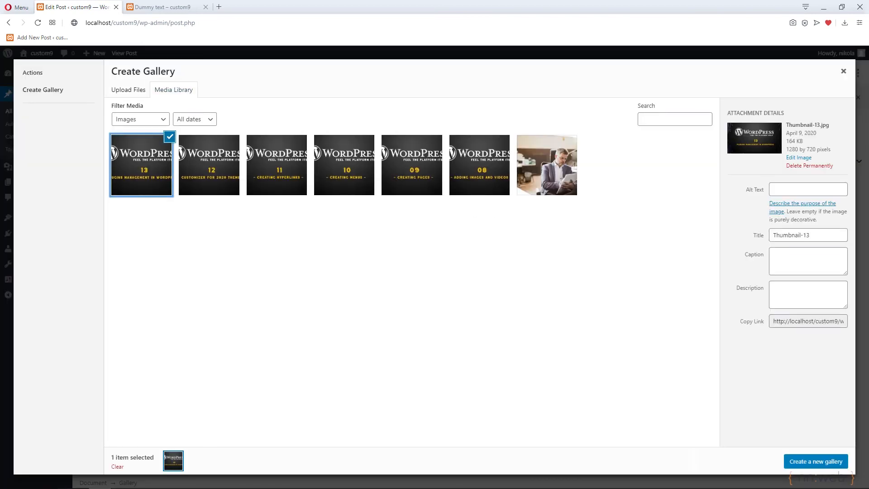
left_click(412, 165, "shift")
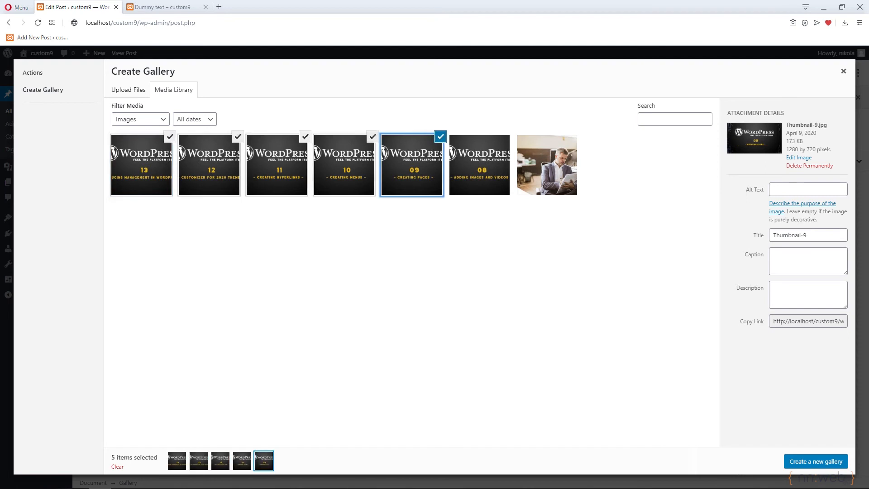
left_click(816, 461)
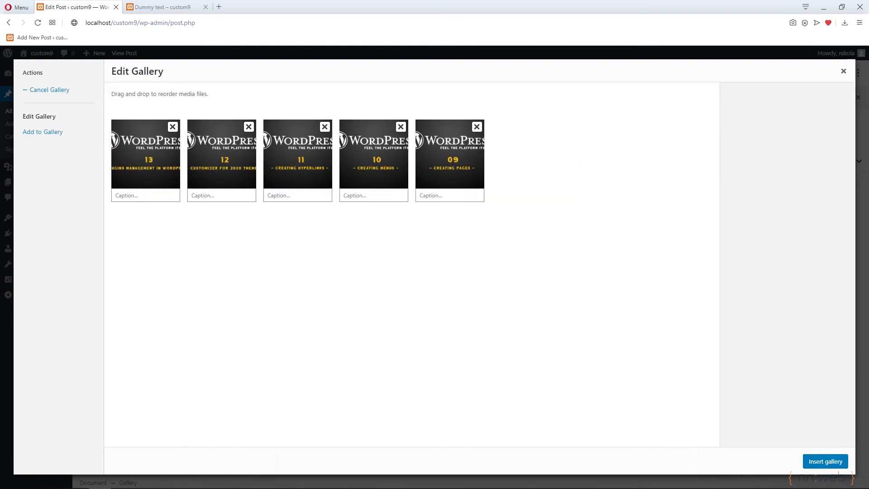
left_click(826, 462)
- Try the Thumbnail image size on the gallery, and set its images size to Medium
left_click(806, 290)
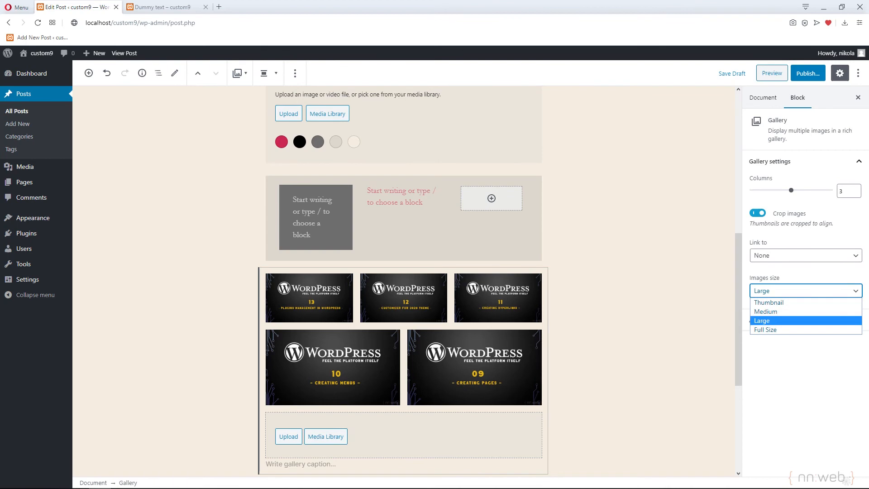
left_click(768, 303)
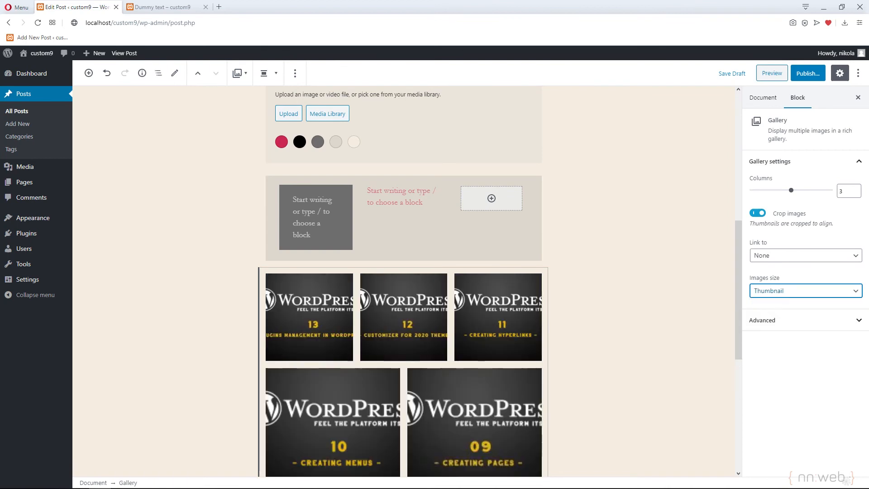
left_click(806, 291)
left_click(766, 311)
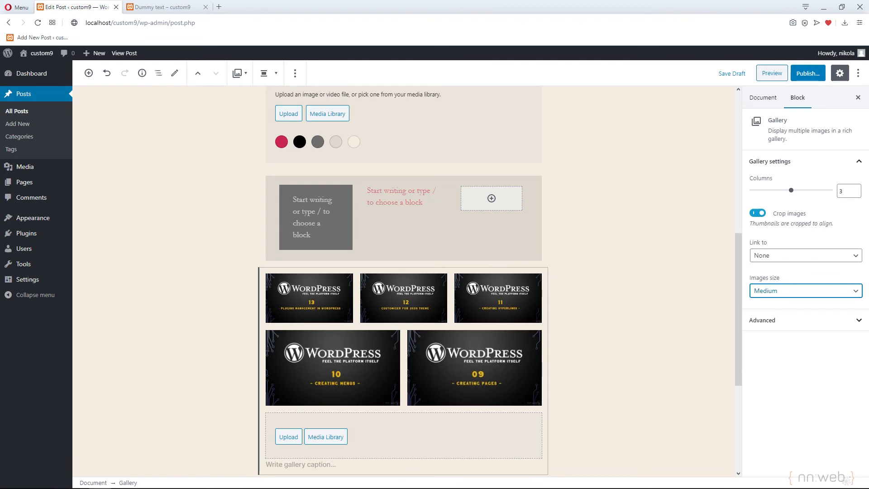
- Preview the post to check the gallery below the Columns block, and return to the post editor
left_click(773, 73)
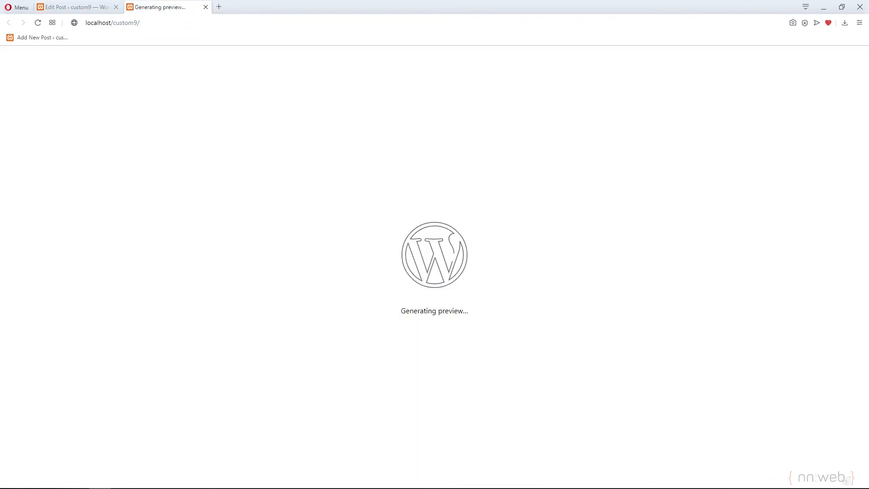
scroll(431, 271, "down", 10)
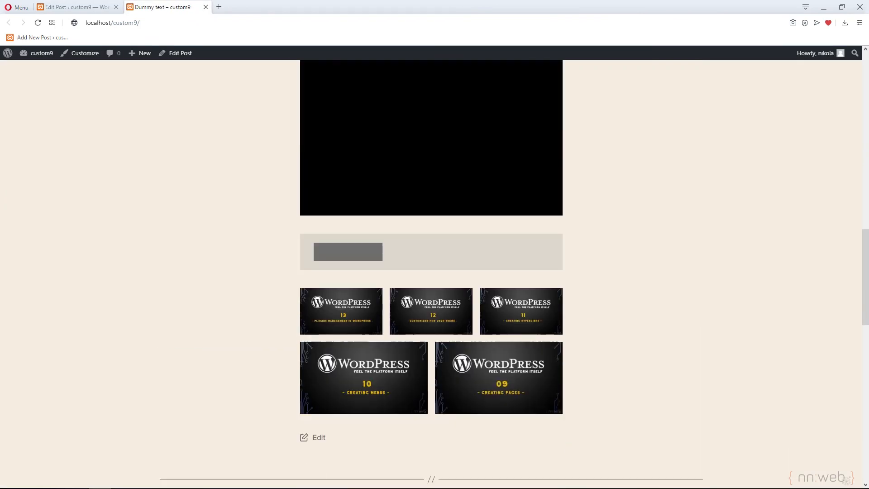
scroll(431, 271, "up", 4)
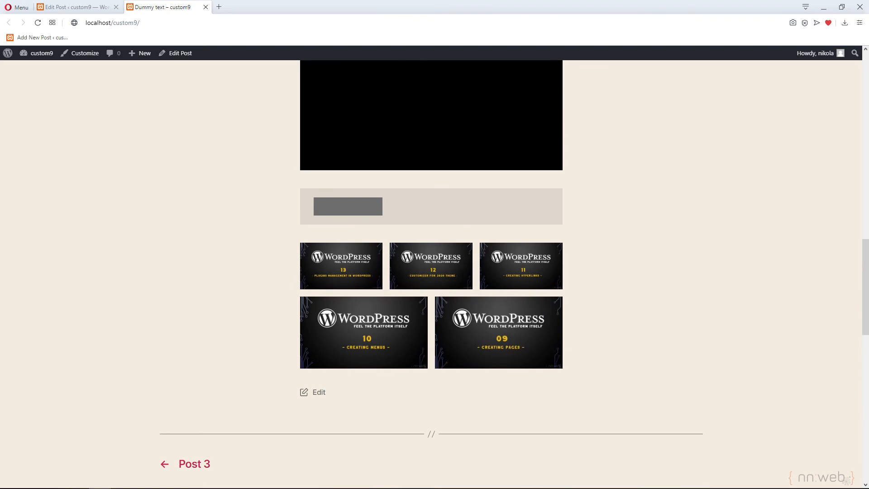
left_click(72, 7)
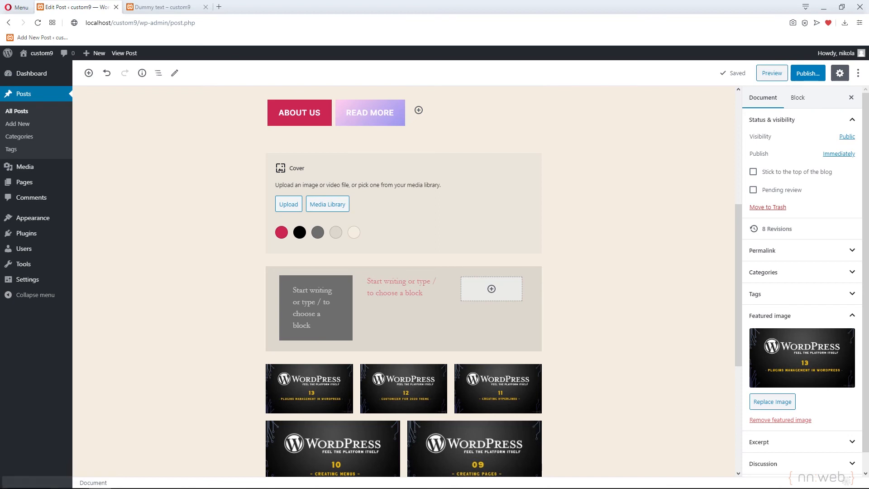
- Open the draft page "Feature Images Posts Block" for editing from the site's list of pages
left_click(17, 111)
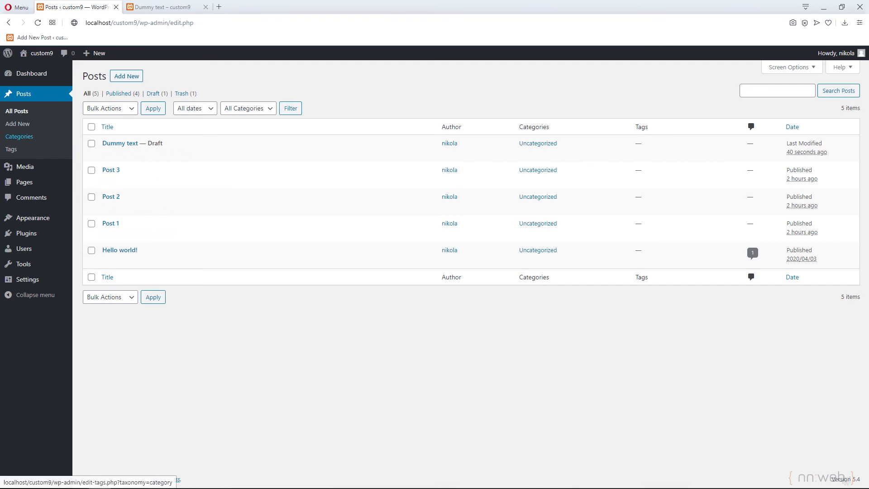
left_click(24, 182)
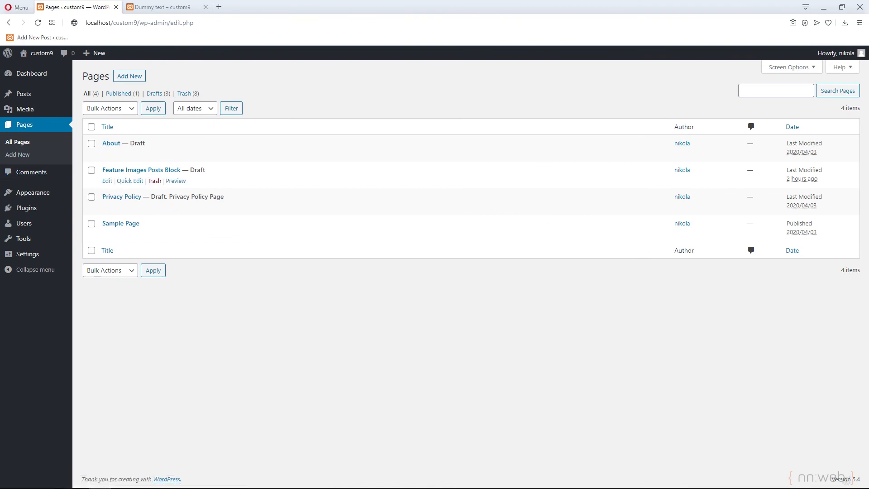
left_click(107, 181)
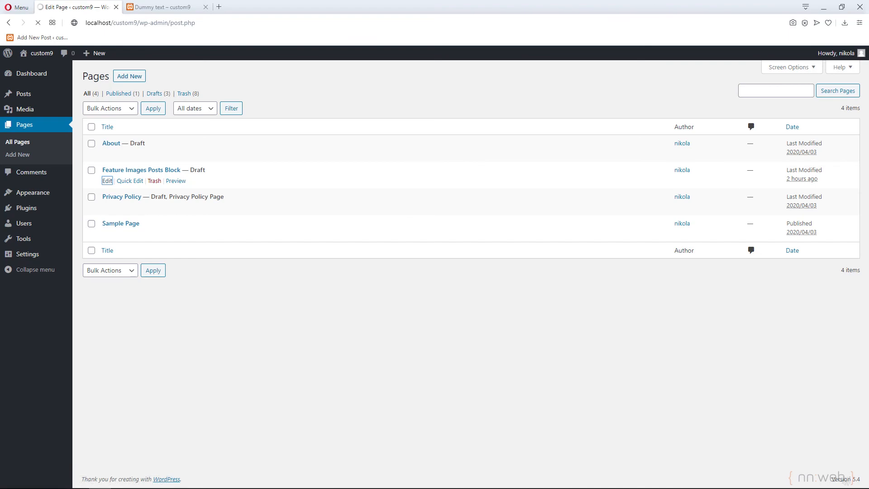
- Remove the existing Latest Posts block from the page and insert a new Latest Posts block under the title
scroll(534, 386, "down", 4)
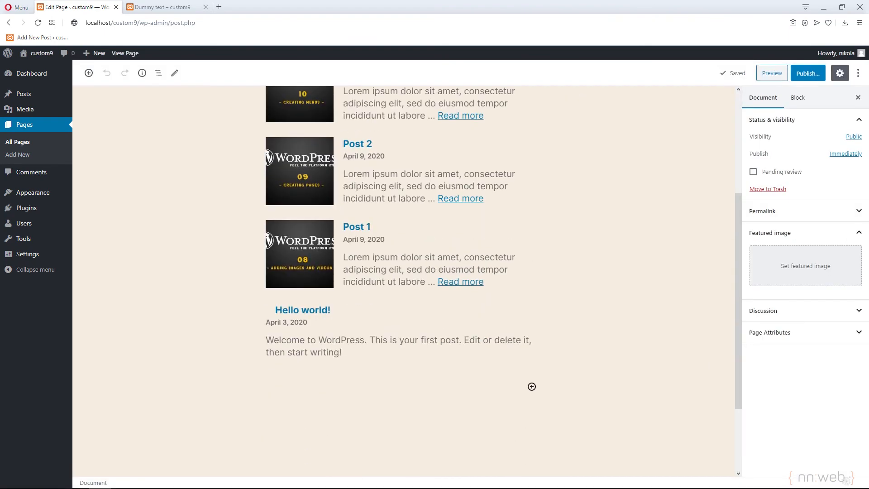
scroll(534, 387, "up", 4)
left_click(534, 387)
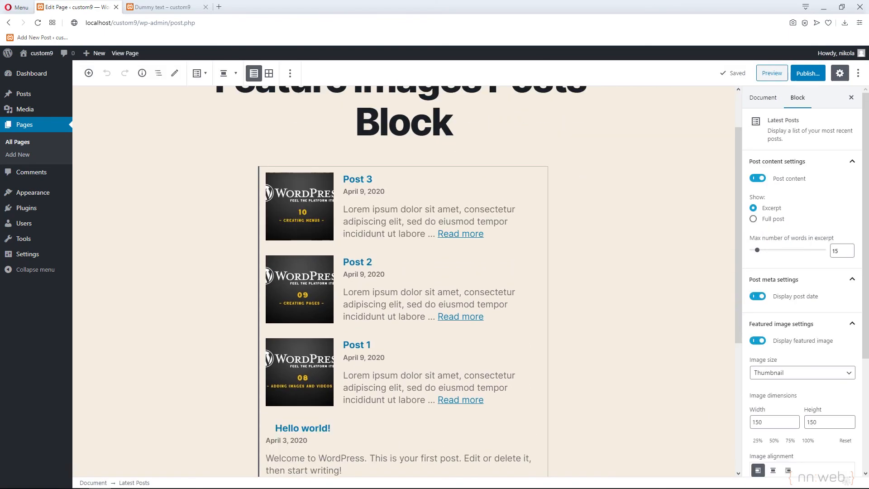
left_click(290, 73)
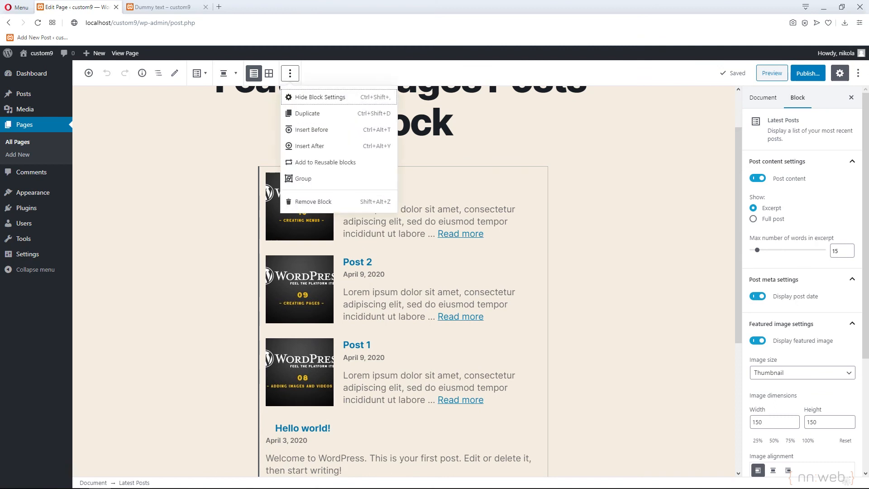
left_click(306, 201)
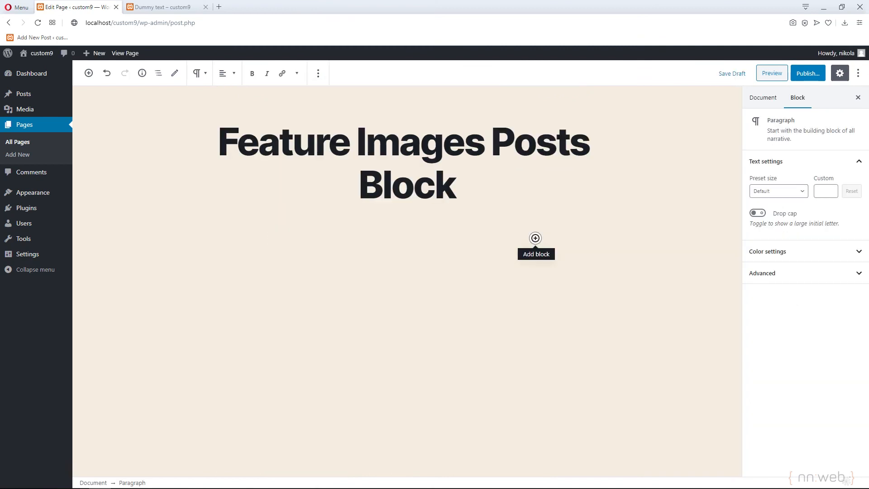
left_click(536, 238)
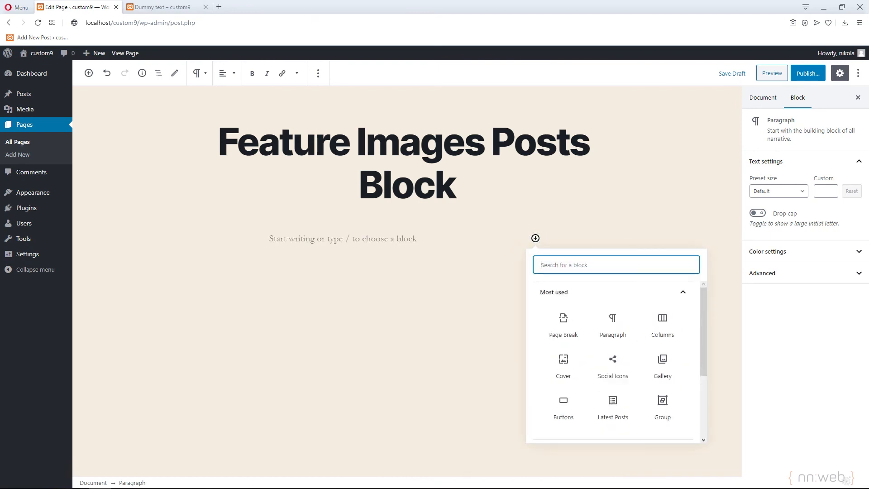
left_click(613, 406)
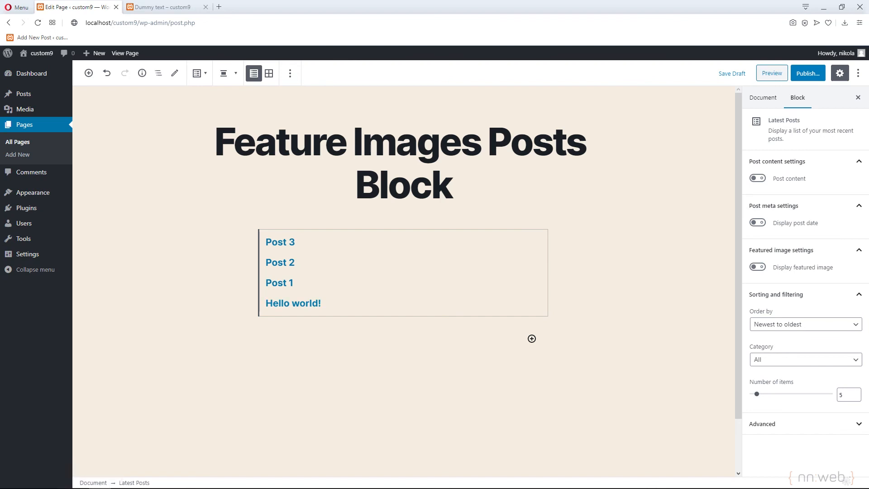
- Turn on post content in the Latest Posts block with excerpts of at most 25 words, and display the post date
left_click(758, 179)
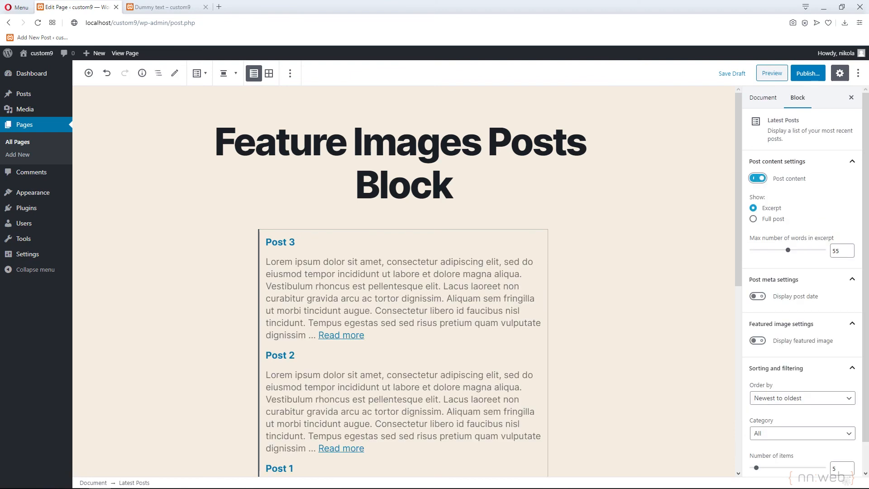
left_click_drag(788, 250, 766, 250)
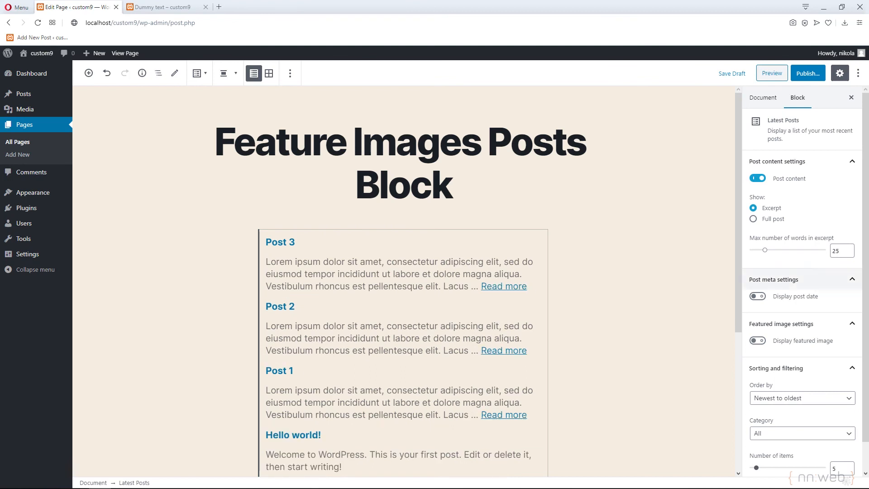
left_click(758, 296)
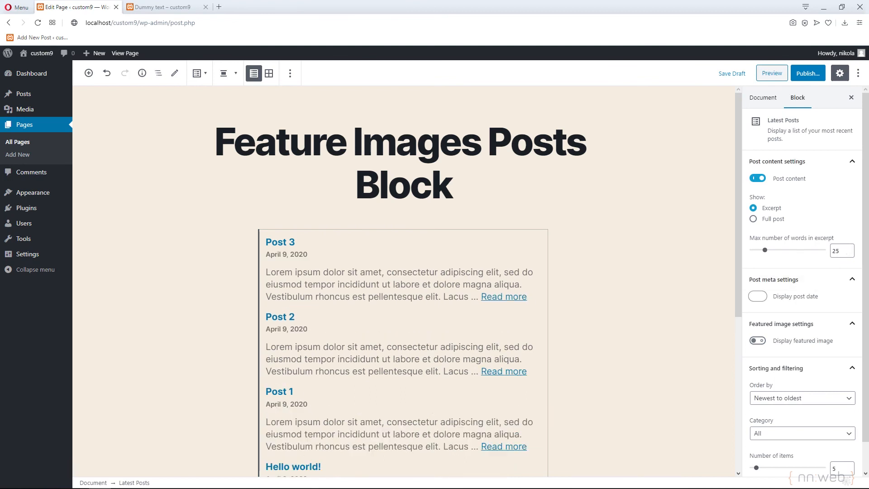
- Display featured images in the Latest Posts block, align them left, and deselect the block
scroll(806, 281, "down", 1)
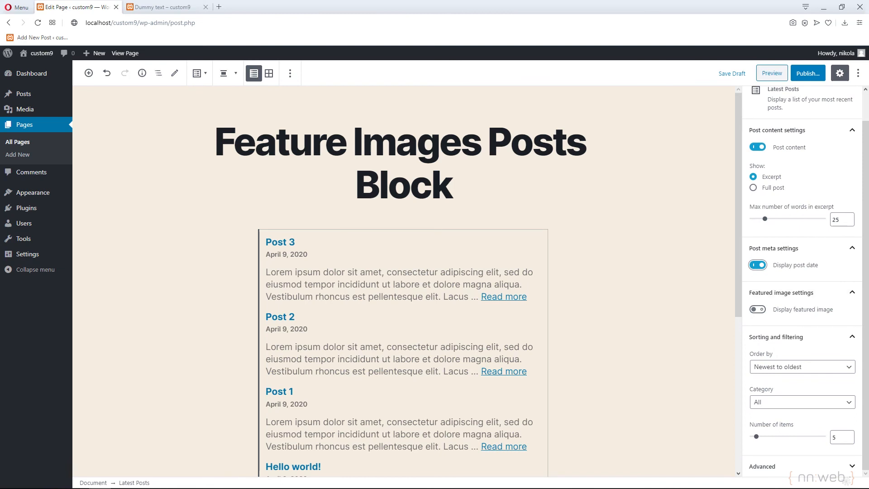
left_click(758, 309)
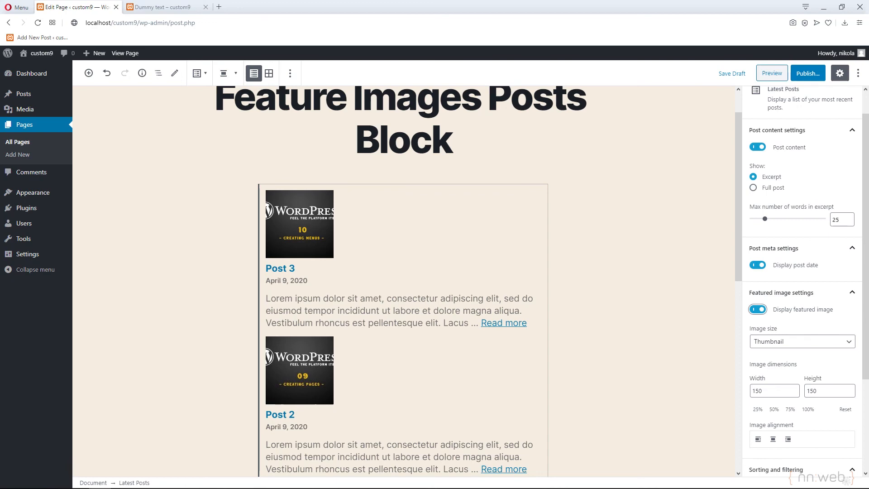
scroll(779, 372, "down", 3)
left_click(758, 349)
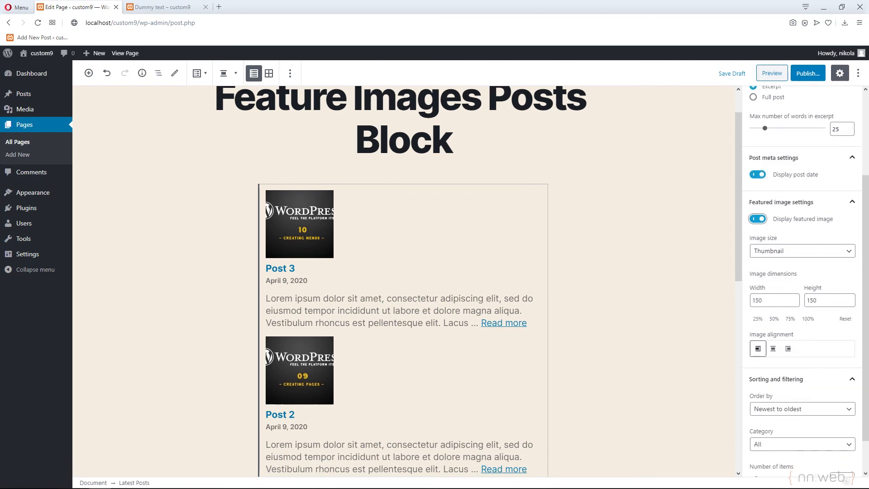
scroll(405, 280, "down", 3)
scroll(405, 281, "up", 4)
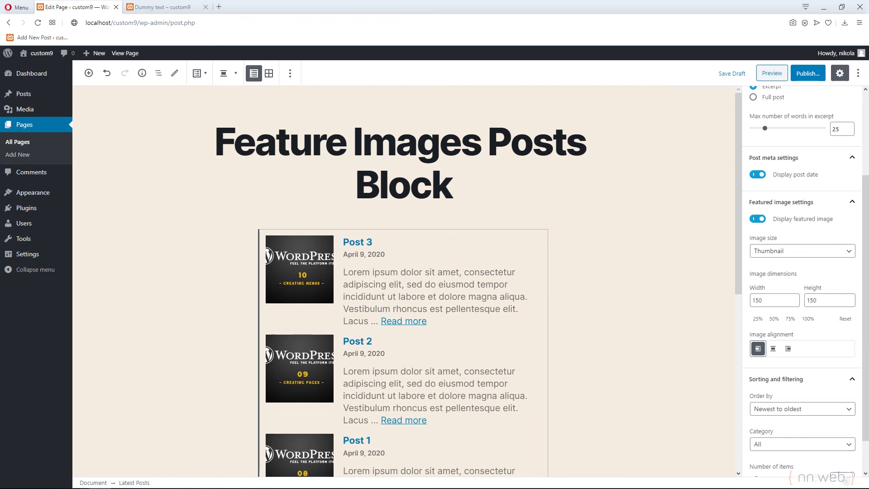
left_click(454, 185)
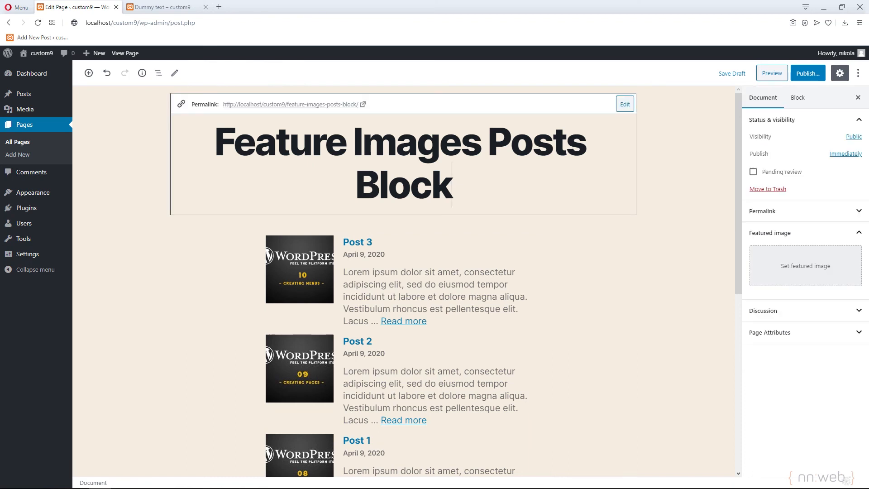